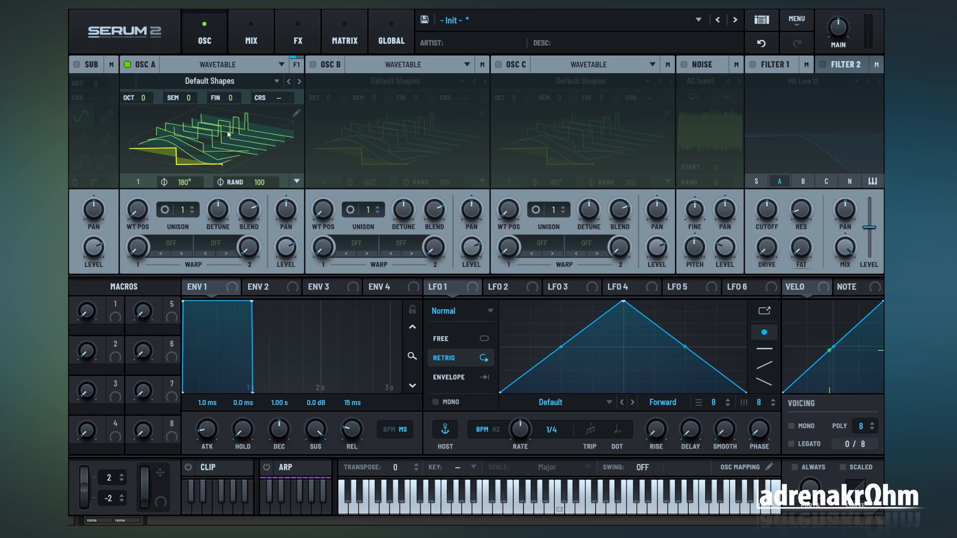
Step: Enable Filter 1 as Band 24, assign Macro 1 to its cutoff with a reduced modulation amount, and sweep the macro
{"action": "left_click", "coordinate": [753, 65]}
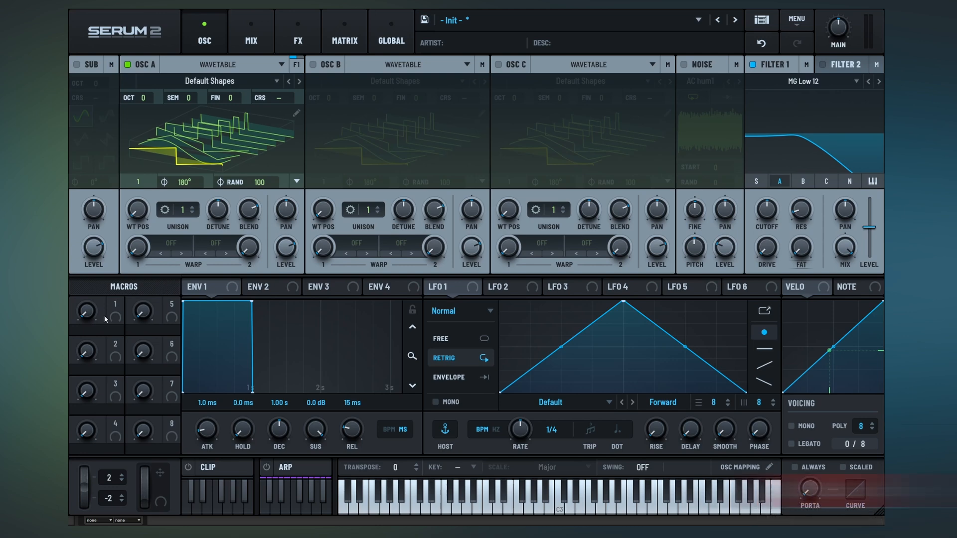
{"action": "left_click_drag", "start_coordinate": [115, 305], "coordinate": [767, 208]}
{"action": "left_click", "coordinate": [344, 36]}
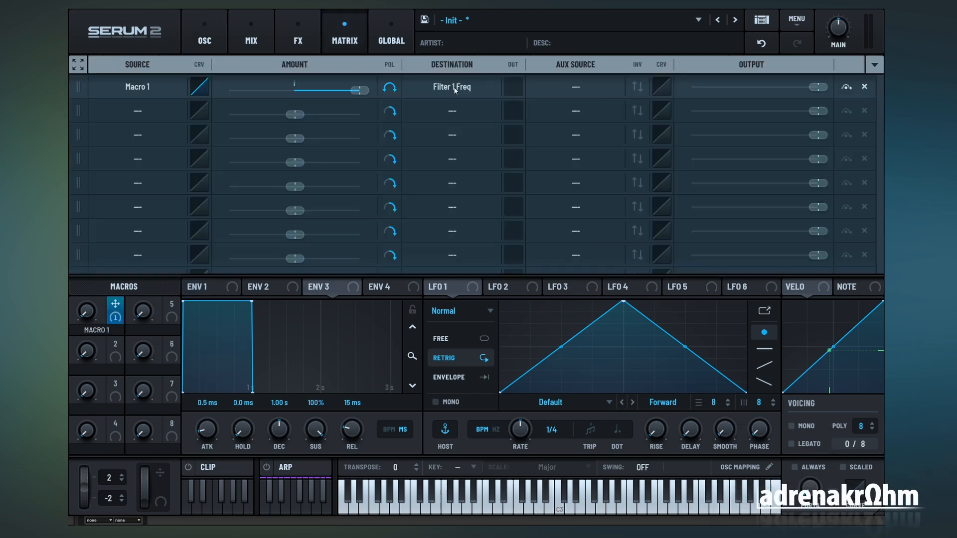
{"action": "left_click", "coordinate": [205, 36]}
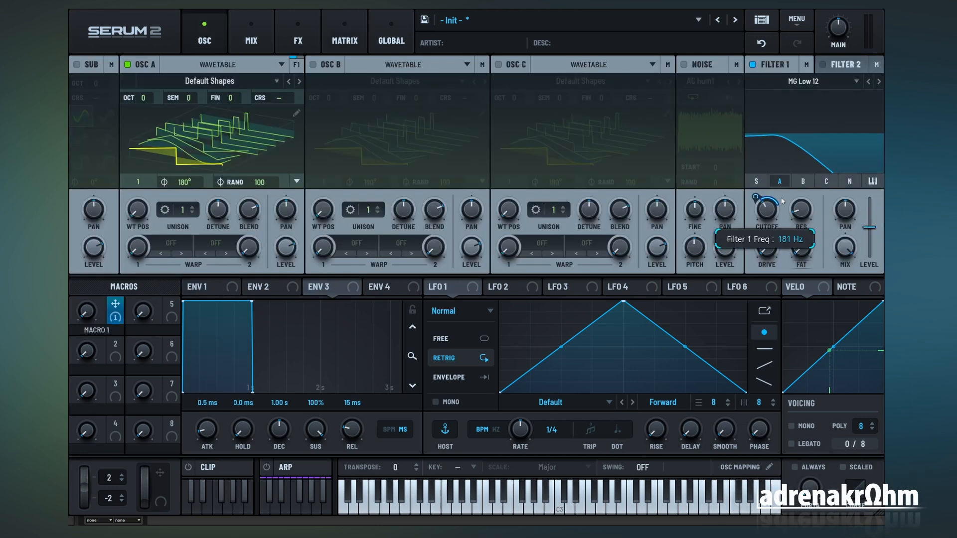
{"action": "mouse_move", "coordinate": [768, 212]}
{"action": "left_mouse_down"}
{"action": "mouse_move", "coordinate": [769, 202]}
{"action": "mouse_move", "coordinate": [768, 214]}
{"action": "left_mouse_up"}
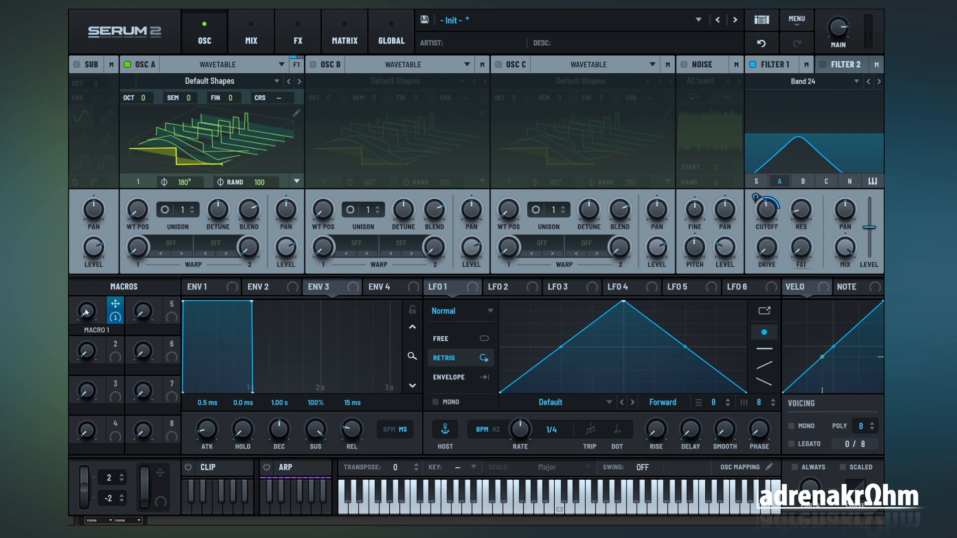
{"action": "left_click_drag", "start_coordinate": [87, 314], "coordinate": [93, 280]}
Step: Reshape the Macro 1 source curve in the matrix into a zigzag with two peaks and two valleys, and sweep Macro 1
{"action": "left_click", "coordinate": [351, 42]}
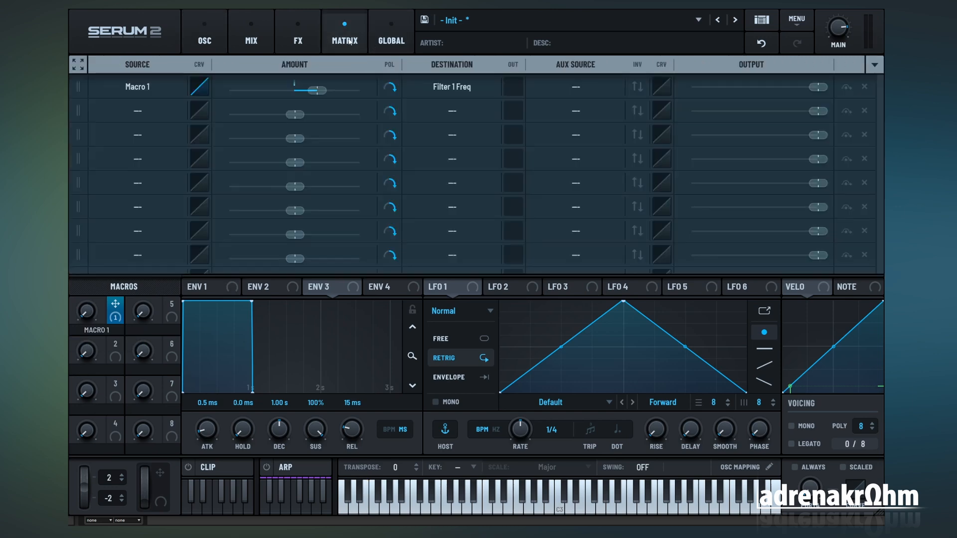
{"action": "left_click", "coordinate": [199, 87]}
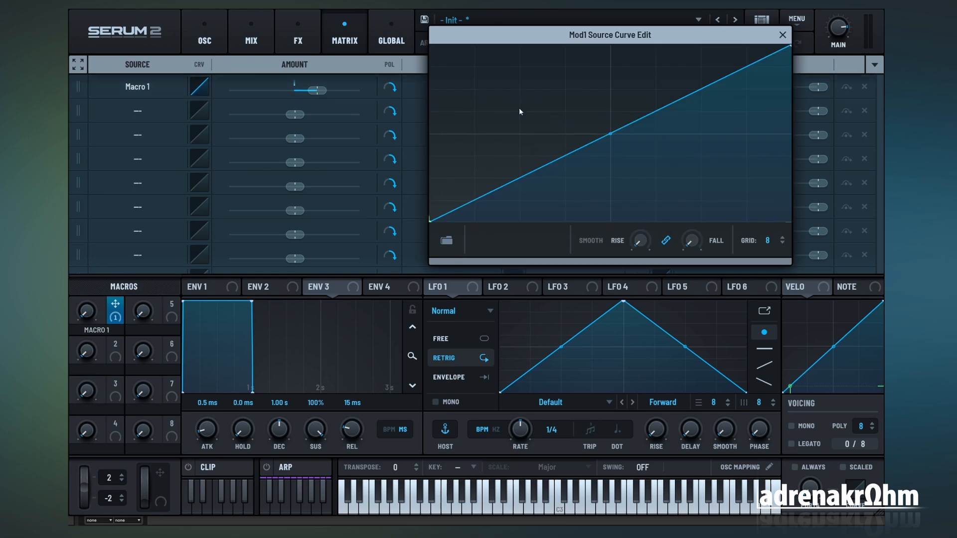
{"action": "double_click", "coordinate": [540, 168]}
{"action": "mouse_move", "coordinate": [540, 167]}
{"action": "left_mouse_down"}
{"action": "mouse_move", "coordinate": [484, 70]}
{"action": "mouse_move", "coordinate": [608, 204]}
{"action": "left_mouse_up"}
{"action": "double_click", "coordinate": [525, 66]}
{"action": "double_click", "coordinate": [691, 131]}
{"action": "double_click", "coordinate": [699, 83]}
{"action": "mouse_move", "coordinate": [691, 131]}
{"action": "left_mouse_down"}
{"action": "mouse_move", "coordinate": [647, 93]}
{"action": "mouse_move", "coordinate": [729, 195]}
{"action": "left_mouse_up"}
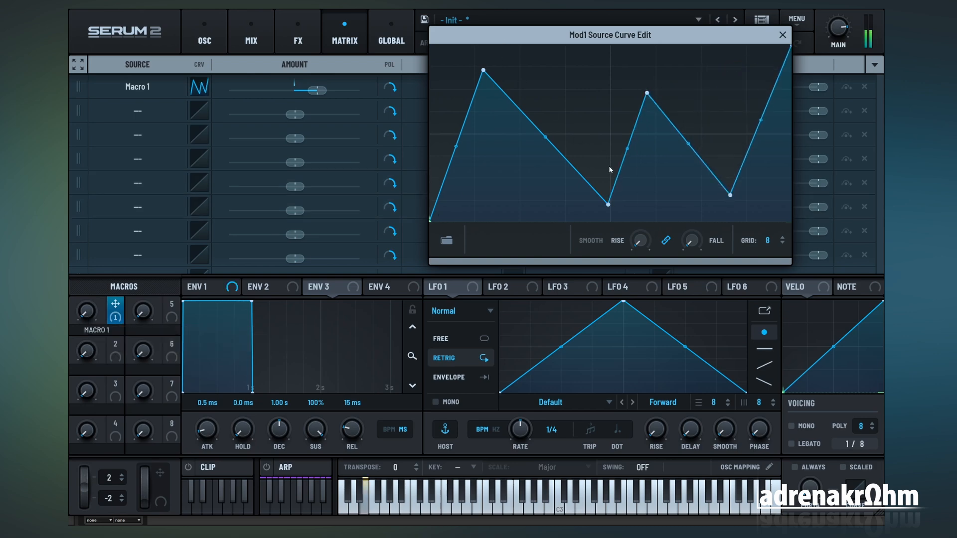
{"action": "mouse_move", "coordinate": [90, 318]}
{"action": "left_mouse_down"}
{"action": "mouse_move", "coordinate": [90, 253]}
{"action": "mouse_move", "coordinate": [119, 172]}
{"action": "mouse_move", "coordinate": [137, 360]}
{"action": "mouse_move", "coordinate": [173, 398]}
{"action": "mouse_move", "coordinate": [206, 384]}
{"action": "mouse_move", "coordinate": [238, 187]}
{"action": "mouse_move", "coordinate": [209, 443]}
{"action": "mouse_move", "coordinate": [232, 467]}
{"action": "left_mouse_up"}
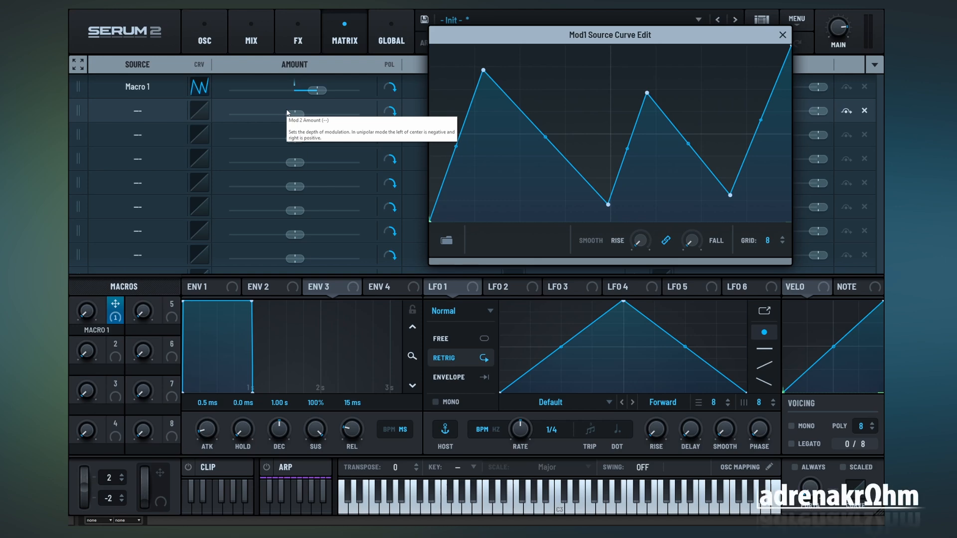
Step: Delete all four added points from the Macro 1 source curve to restore a straight line
{"action": "double_click", "coordinate": [484, 71]}
{"action": "double_click", "coordinate": [609, 205]}
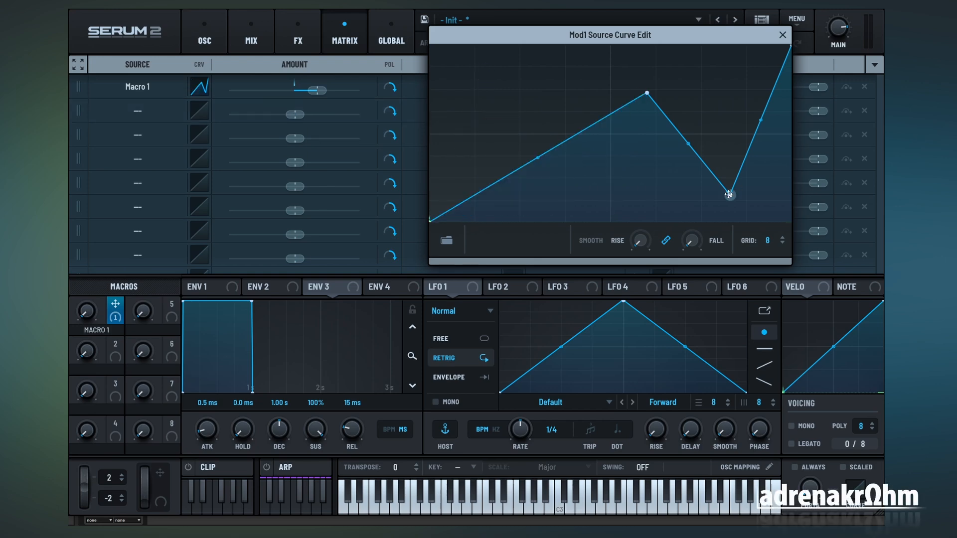
{"action": "double_click", "coordinate": [730, 195]}
{"action": "double_click", "coordinate": [646, 93]}
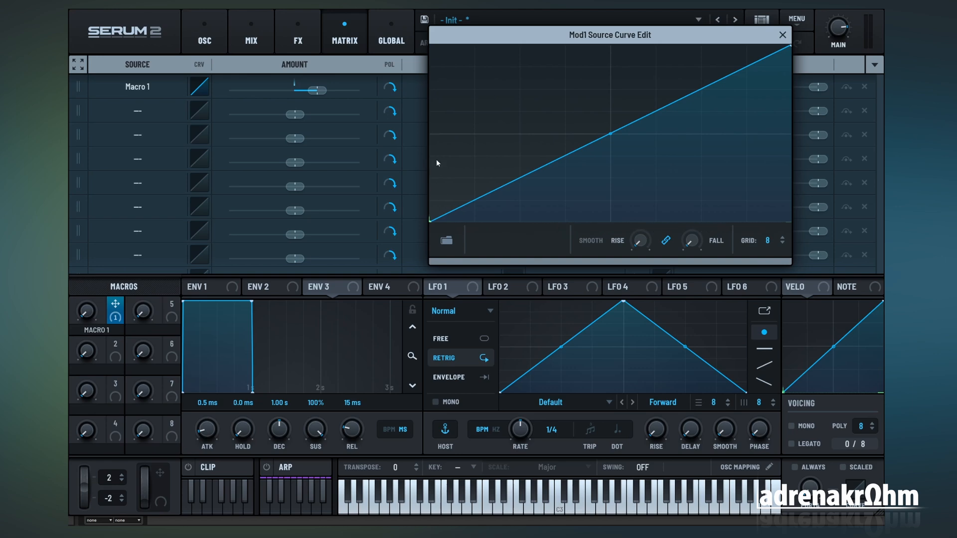
Step: Add one peak followed by one valley to the Macro 1 source curve and sweep Macro 1 to audition it
{"action": "double_click", "coordinate": [555, 158]}
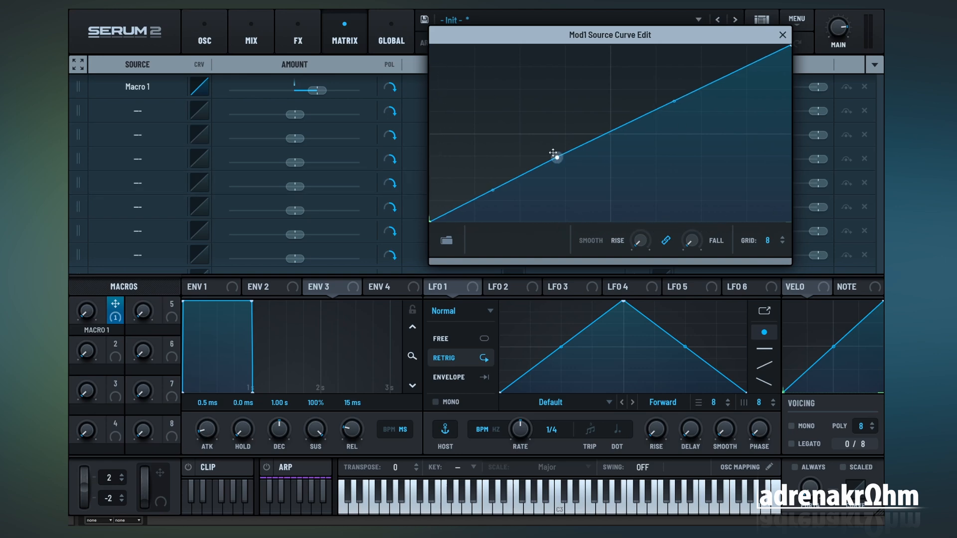
{"action": "left_click_drag", "start_coordinate": [555, 158], "coordinate": [504, 91]}
{"action": "double_click", "coordinate": [578, 80]}
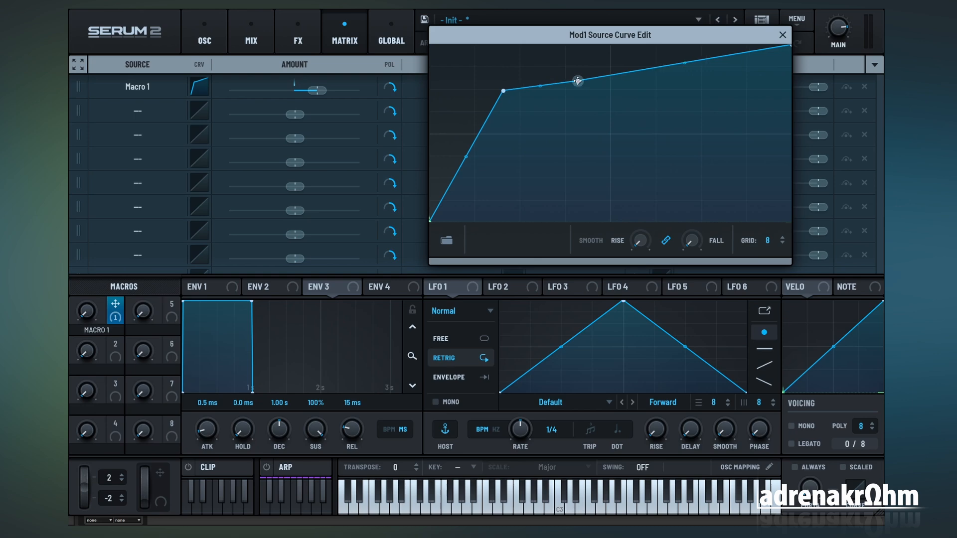
{"action": "left_click_drag", "start_coordinate": [579, 80], "coordinate": [579, 177]}
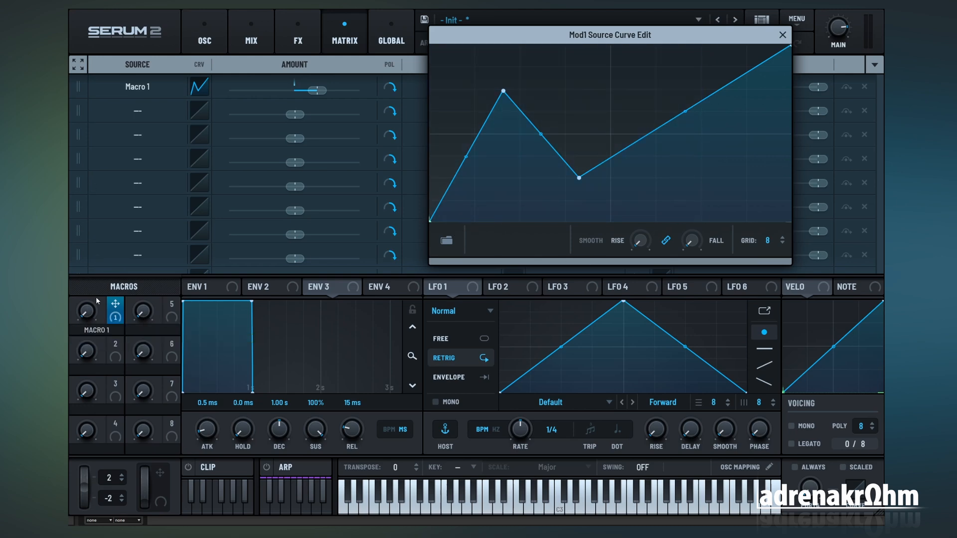
{"action": "left_click_drag", "start_coordinate": [88, 306], "coordinate": [88, 282]}
{"action": "mouse_move", "coordinate": [73, 301]}
{"action": "left_mouse_down"}
{"action": "mouse_move", "coordinate": [105, 280]}
{"action": "mouse_move", "coordinate": [103, 214]}
{"action": "mouse_move", "coordinate": [93, 278]}
{"action": "mouse_move", "coordinate": [89, 238]}
{"action": "mouse_move", "coordinate": [82, 282]}
{"action": "left_mouse_up"}
Step: Delete the peak and valley points from the Macro 1 source curve and close the curve editor
{"action": "double_click", "coordinate": [504, 91]}
{"action": "double_click", "coordinate": [579, 178]}
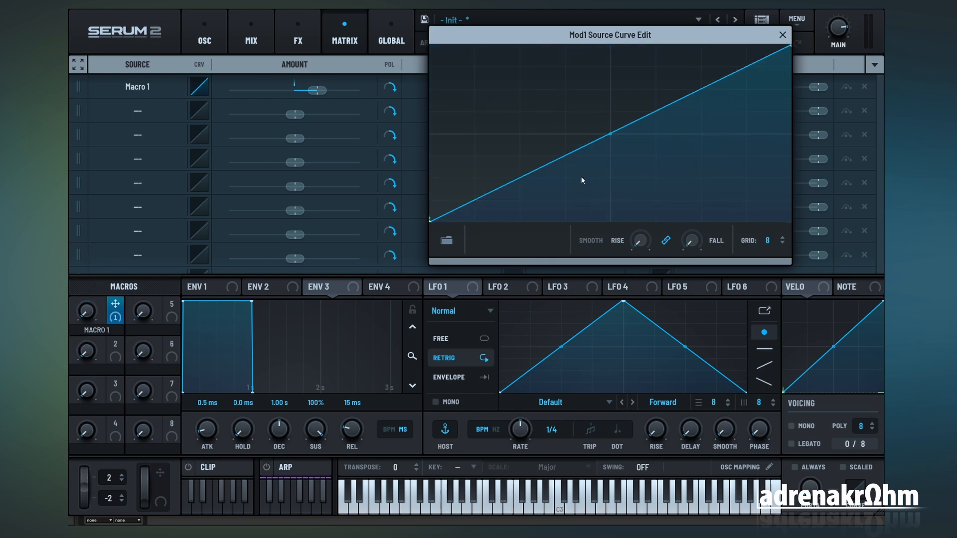
{"action": "left_click", "coordinate": [783, 34]}
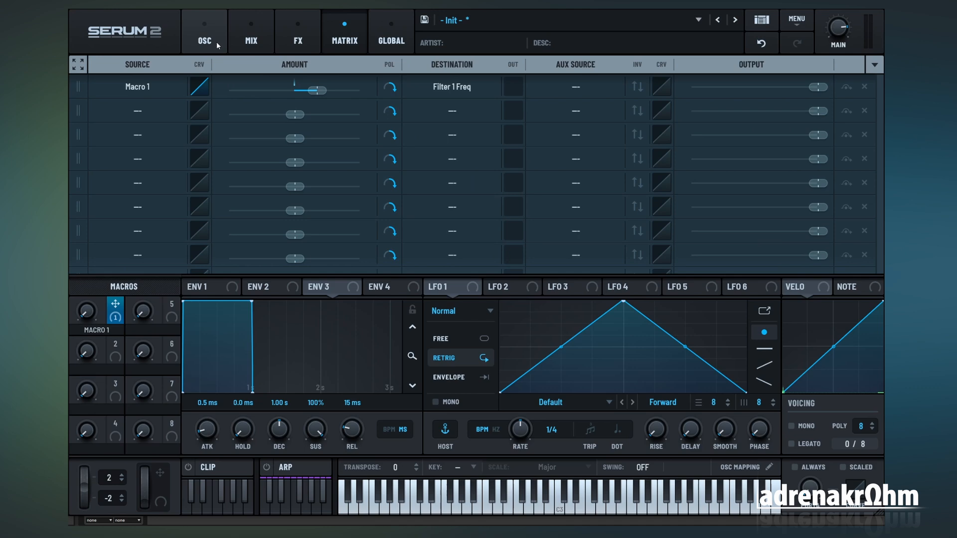
Step: Load the AT Rhythm 01 shape from the AudioTent rhythmic presets into LFO 1
{"action": "left_click", "coordinate": [217, 40]}
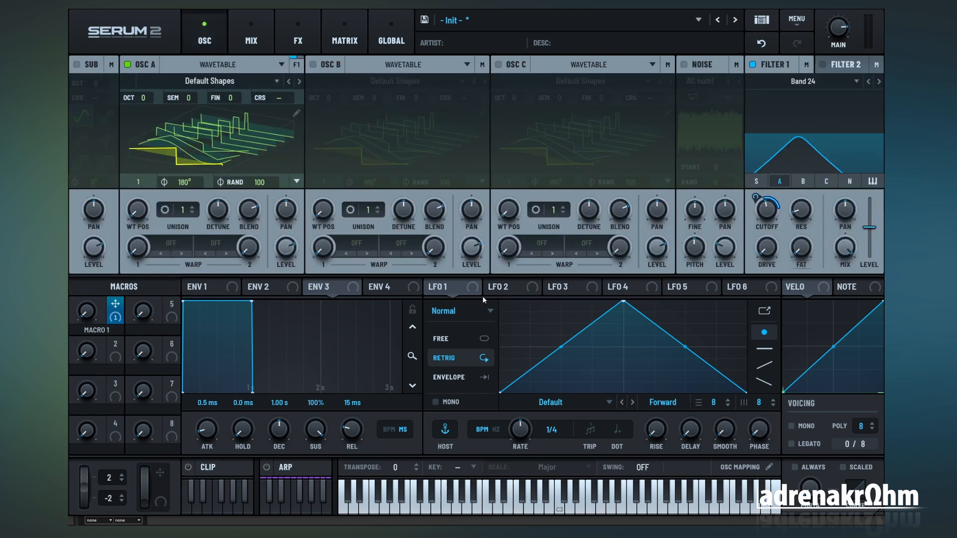
{"action": "left_click", "coordinate": [609, 402]}
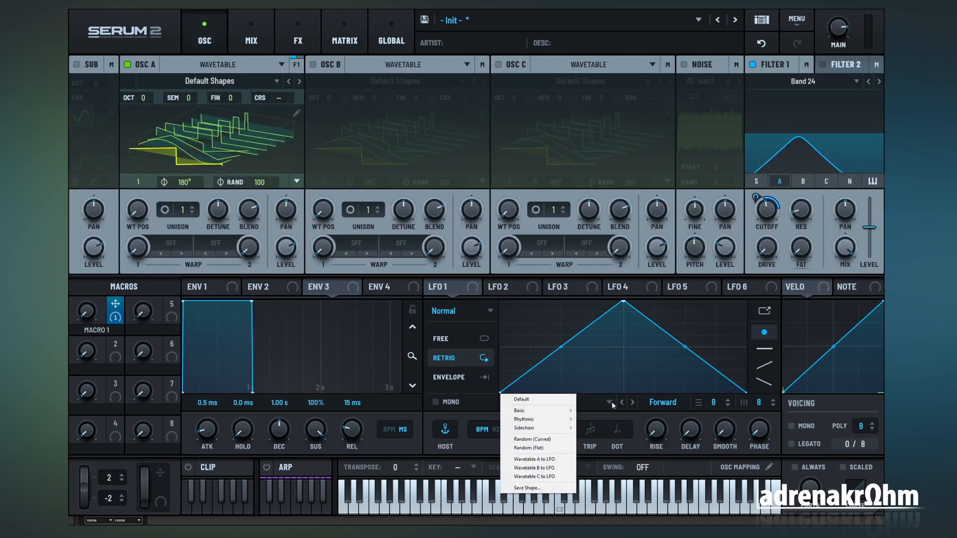
{"action": "mouse_move", "coordinate": [547, 420]}
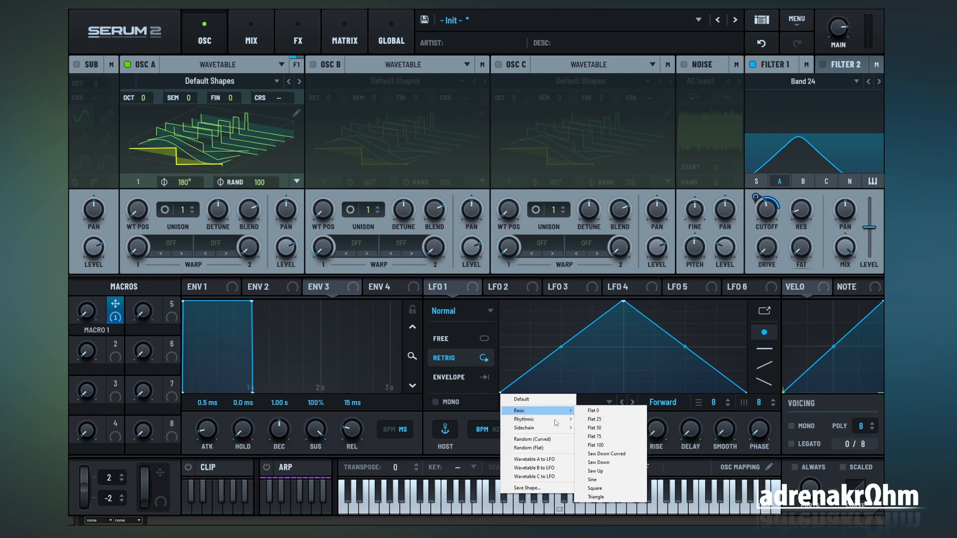
{"action": "mouse_move", "coordinate": [623, 258]}
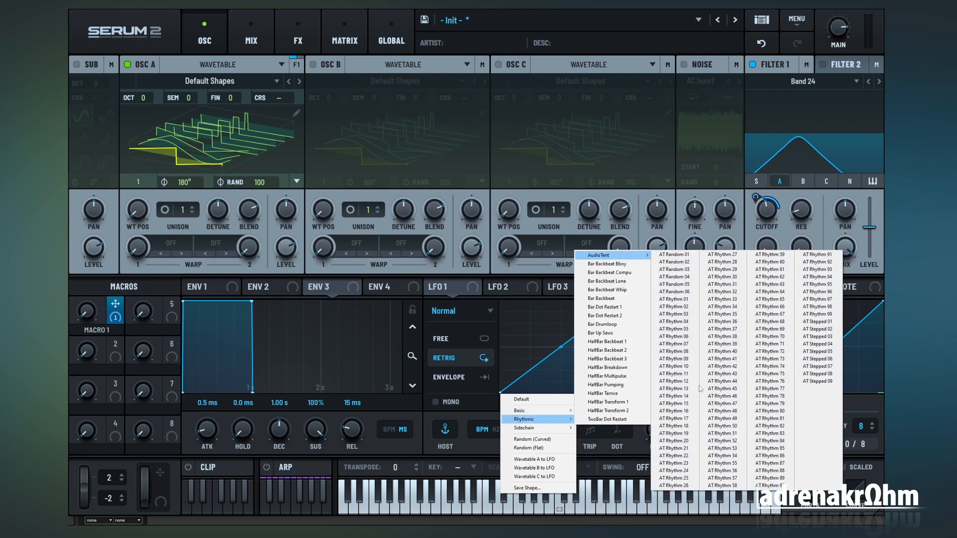
{"action": "left_click", "coordinate": [680, 299]}
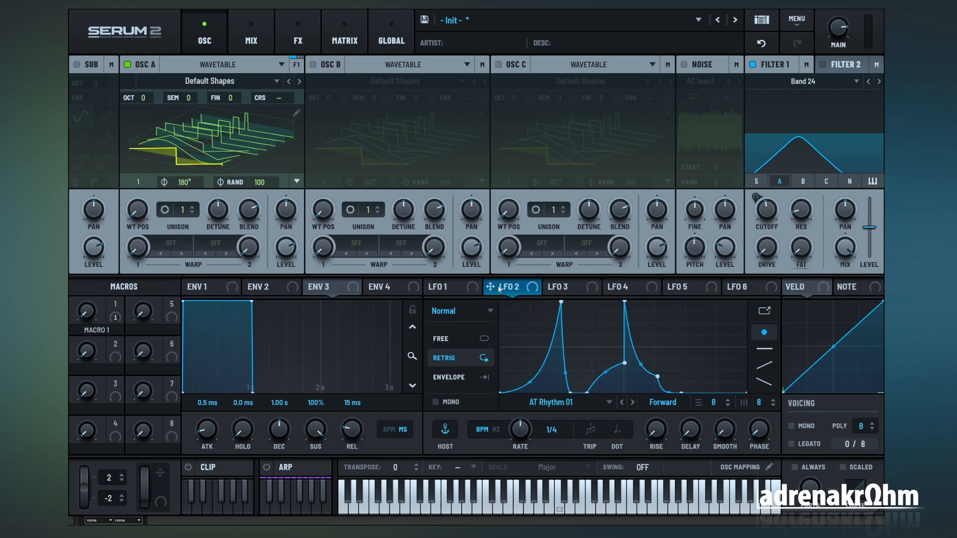
Step: Load AT Rhythm 02 into LFO 2, AT Rhythm 03 into LFO 3 and AT Rhythm 04 into LFO 4
{"action": "left_click", "coordinate": [633, 402]}
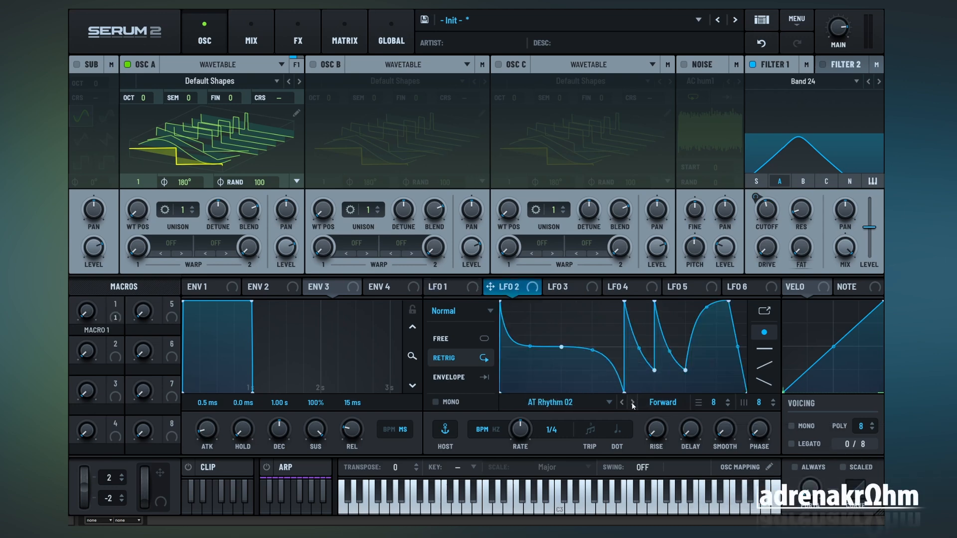
{"action": "left_click_drag", "start_coordinate": [511, 288], "coordinate": [627, 290]}
{"action": "left_click", "coordinate": [634, 402]}
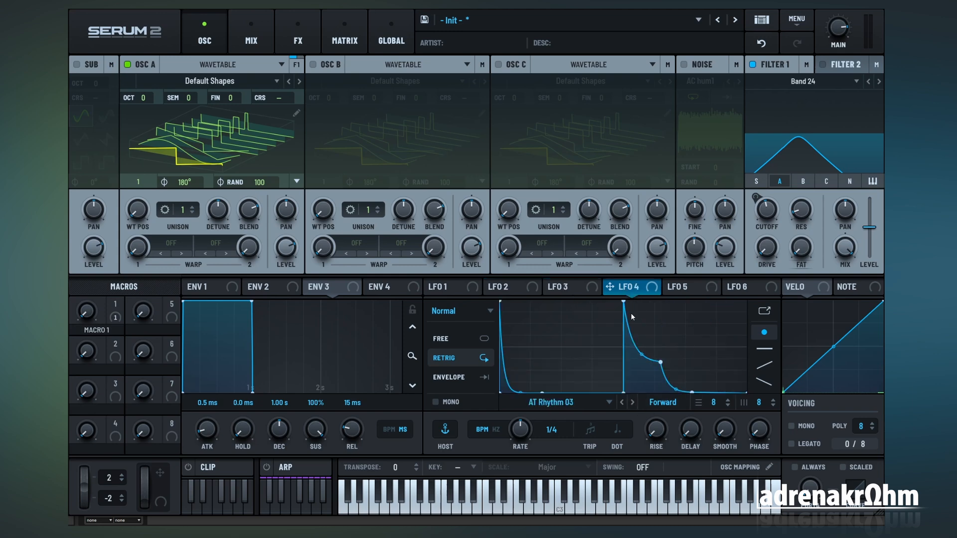
{"action": "left_click", "coordinate": [633, 403]}
Step: Assign LFO 1, LFO 2, LFO 3 and LFO 4 as modulation sources for the Filter 1 cutoff
{"action": "left_click", "coordinate": [584, 291]}
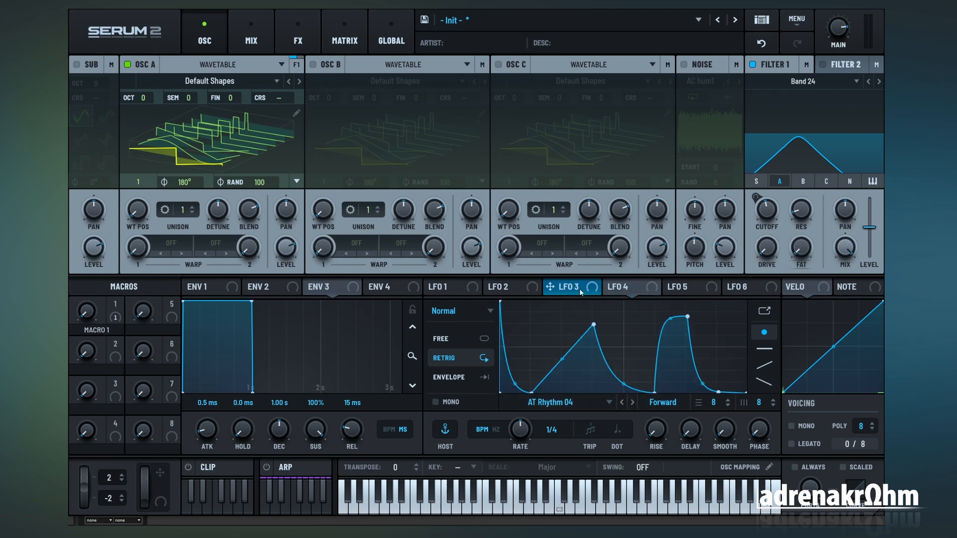
{"action": "left_click", "coordinate": [527, 290]}
{"action": "left_click", "coordinate": [462, 290]}
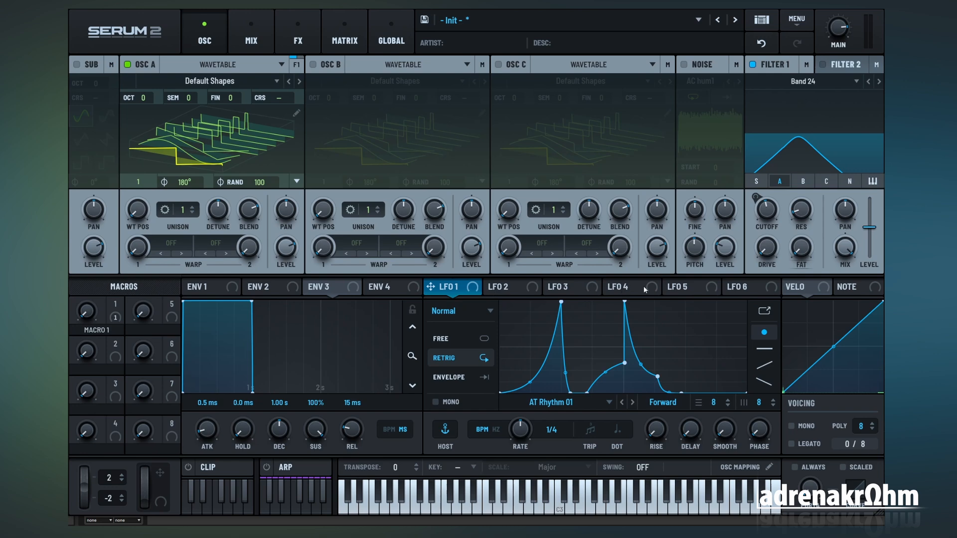
{"action": "left_click_drag", "start_coordinate": [448, 288], "coordinate": [763, 212]}
{"action": "left_click_drag", "start_coordinate": [507, 288], "coordinate": [766, 211]}
{"action": "left_click_drag", "start_coordinate": [567, 287], "coordinate": [767, 211]}
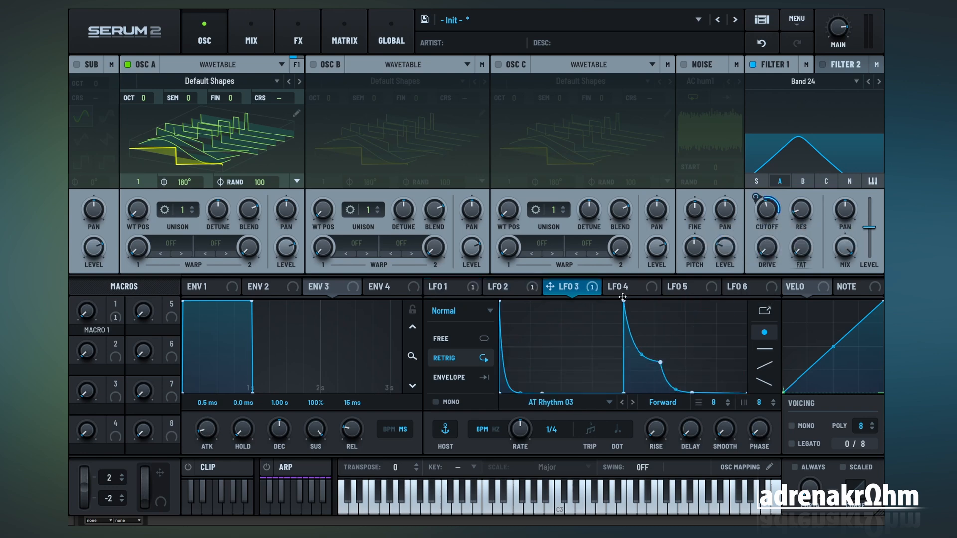
{"action": "left_click_drag", "start_coordinate": [618, 287], "coordinate": [766, 212]}
Step: Set the rate of LFOs 1 through 4 to bar and check each LFO's shape
{"action": "left_click_drag", "start_coordinate": [520, 424], "coordinate": [519, 450]}
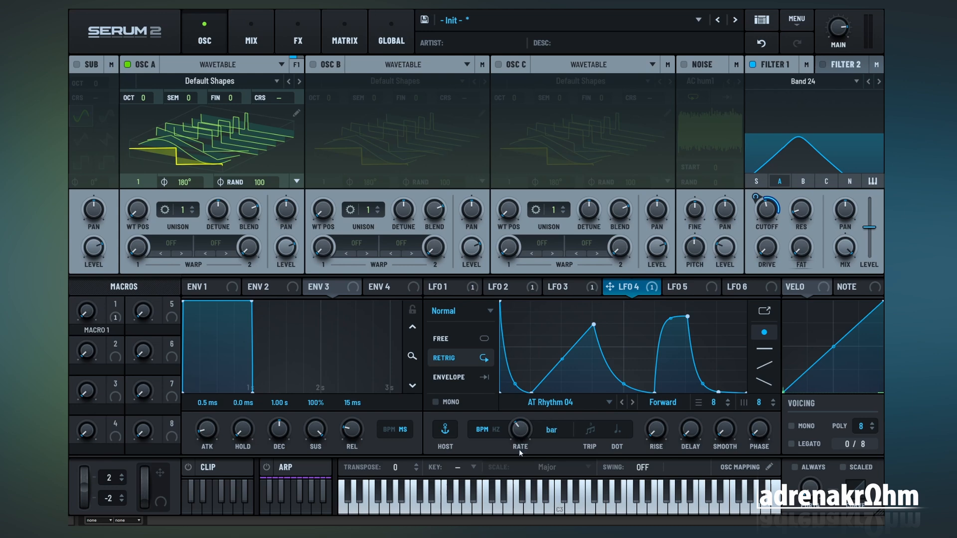
{"action": "left_click", "coordinate": [559, 288]}
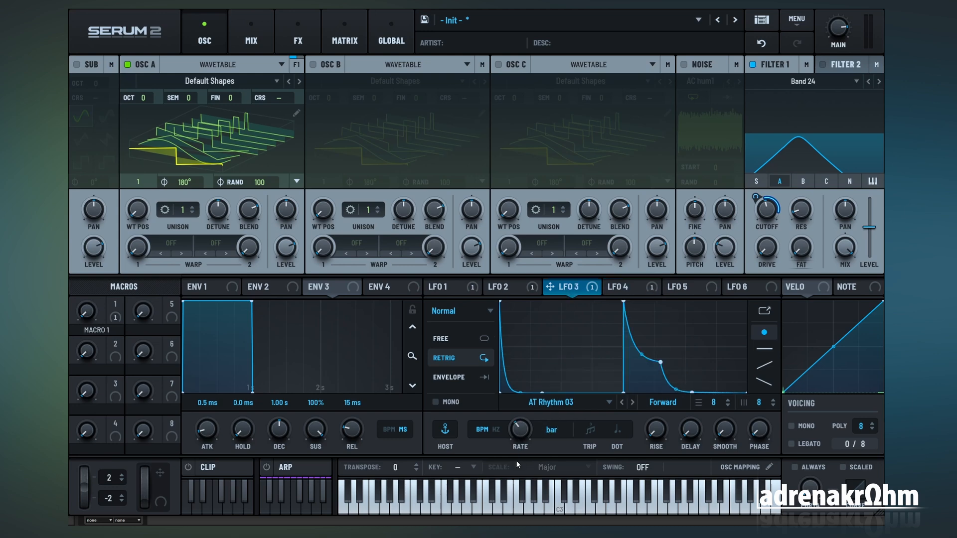
{"action": "left_click", "coordinate": [500, 288]}
{"action": "left_click", "coordinate": [448, 287]}
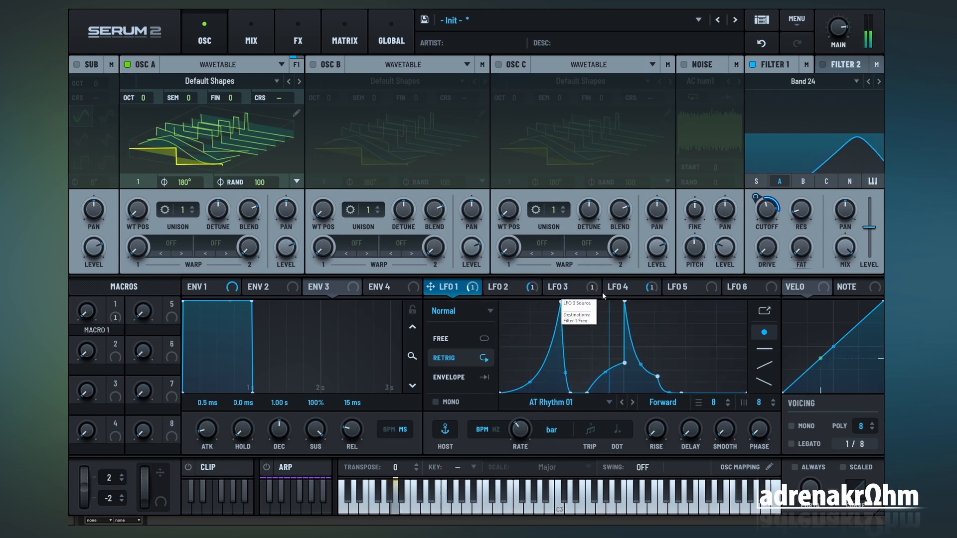
{"action": "left_click", "coordinate": [495, 288]}
{"action": "left_click", "coordinate": [566, 289]}
{"action": "left_click", "coordinate": [617, 289]}
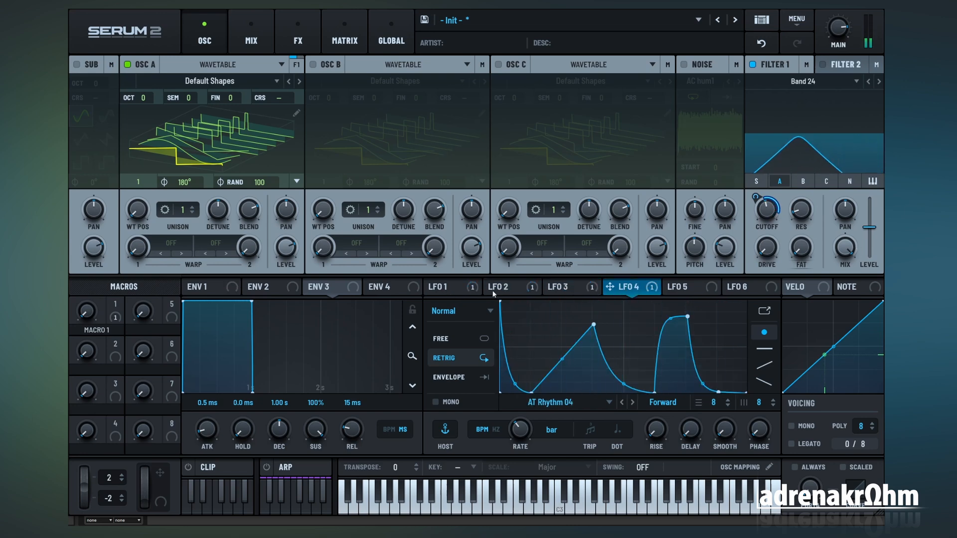
{"action": "left_click", "coordinate": [449, 291]}
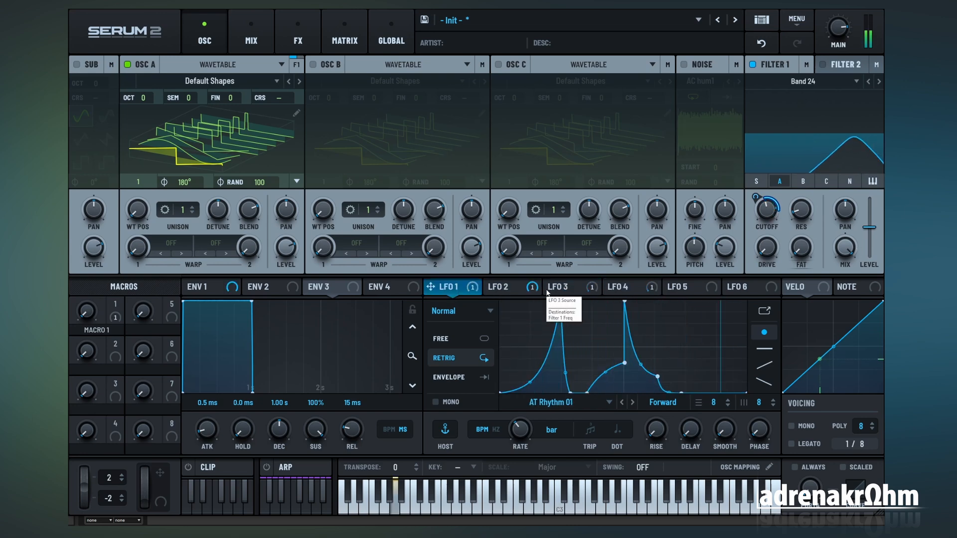
Step: Remove the Macro 1 routing to Filter 1 Freq and set Macro 1 as the aux source of all four LFO routings
{"action": "left_click", "coordinate": [344, 35]}
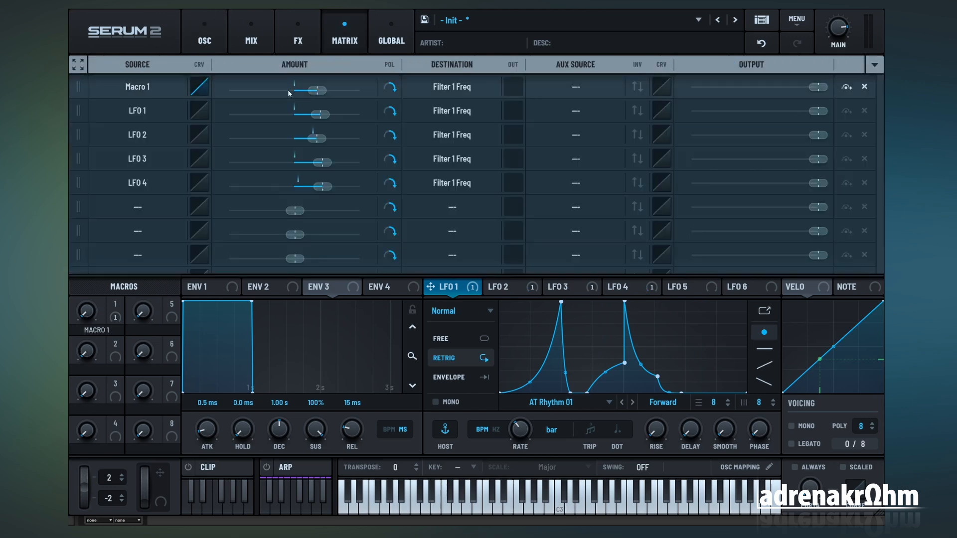
{"action": "left_click", "coordinate": [864, 87]}
{"action": "left_click", "coordinate": [576, 110]}
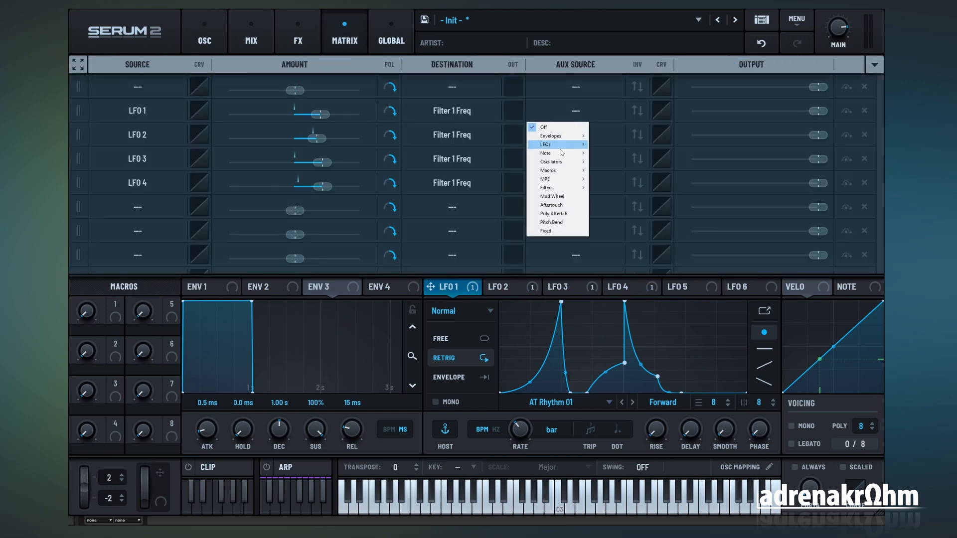
{"action": "left_click", "coordinate": [550, 171]}
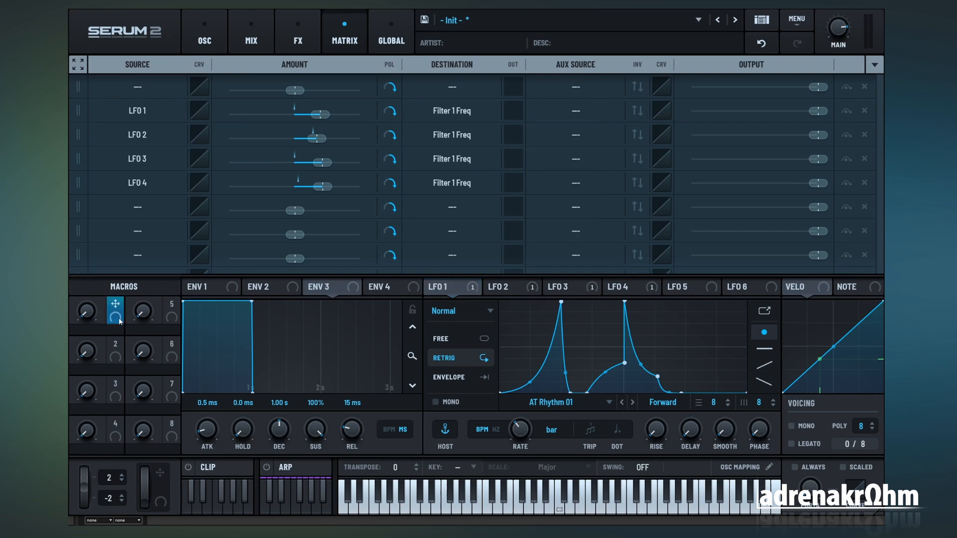
{"action": "left_click_drag", "start_coordinate": [115, 305], "coordinate": [393, 208]}
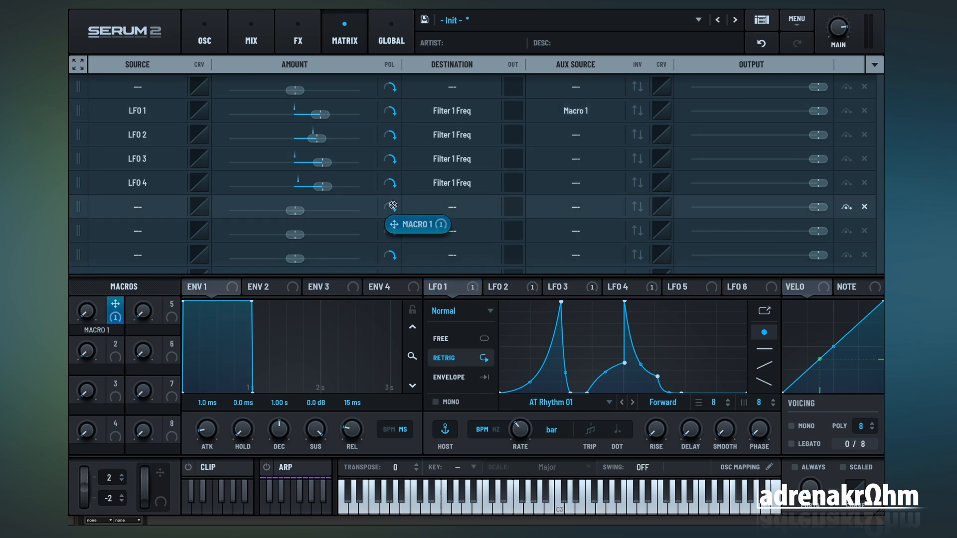
{"action": "left_click_drag", "start_coordinate": [393, 207], "coordinate": [576, 135]}
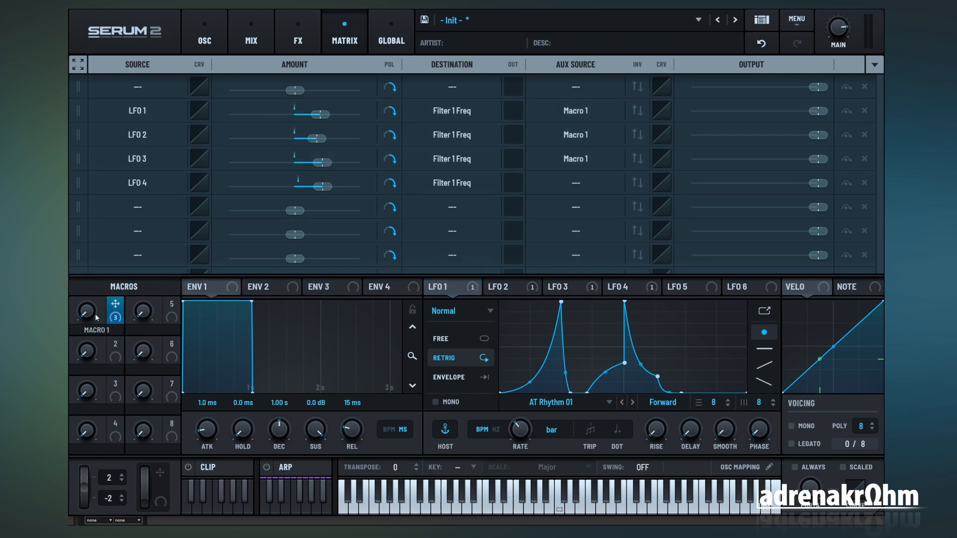
{"action": "left_click", "coordinate": [879, 67]}
{"action": "left_click", "coordinate": [204, 40]}
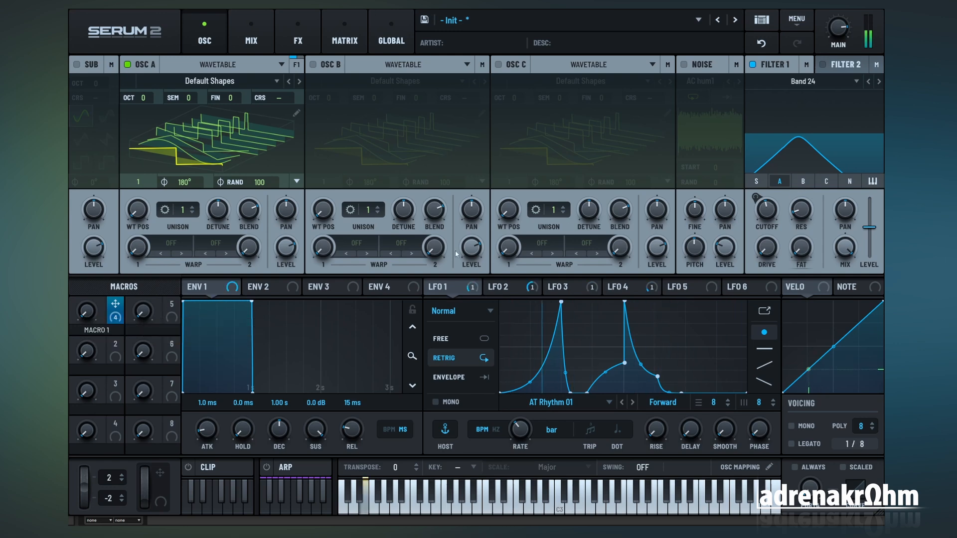
Step: Sweep Macro 1 to hear how it affects the four LFO routings and review them in the modulation matrix
{"action": "left_click_drag", "start_coordinate": [85, 316], "coordinate": [88, 224]}
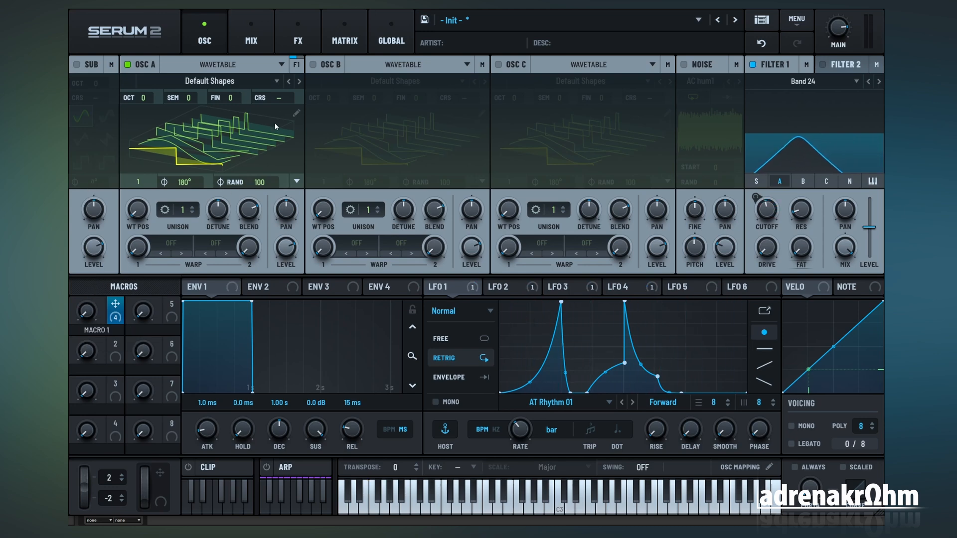
{"action": "left_click", "coordinate": [346, 49]}
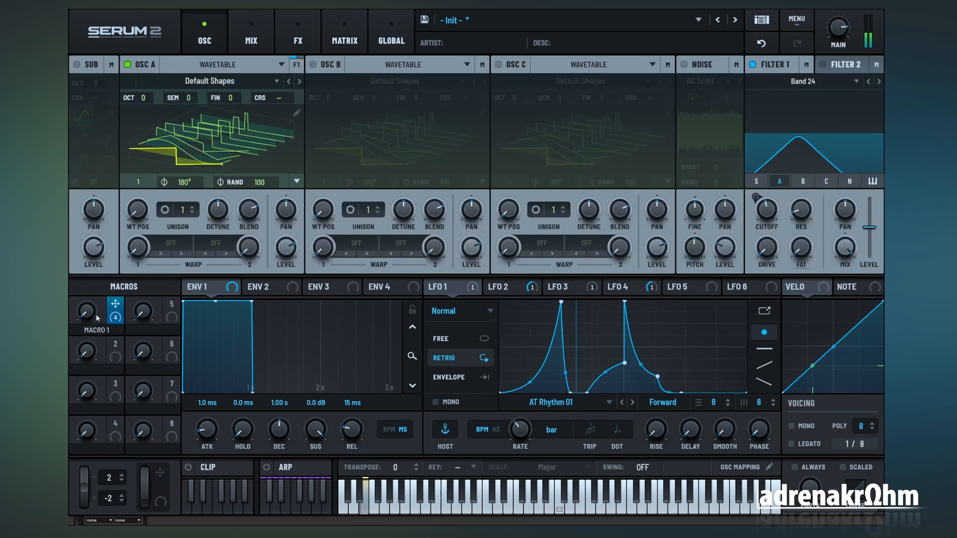
{"action": "mouse_move", "coordinate": [85, 312]}
{"action": "left_mouse_down"}
{"action": "mouse_move", "coordinate": [89, 180]}
{"action": "mouse_move", "coordinate": [75, 325]}
{"action": "left_mouse_up"}
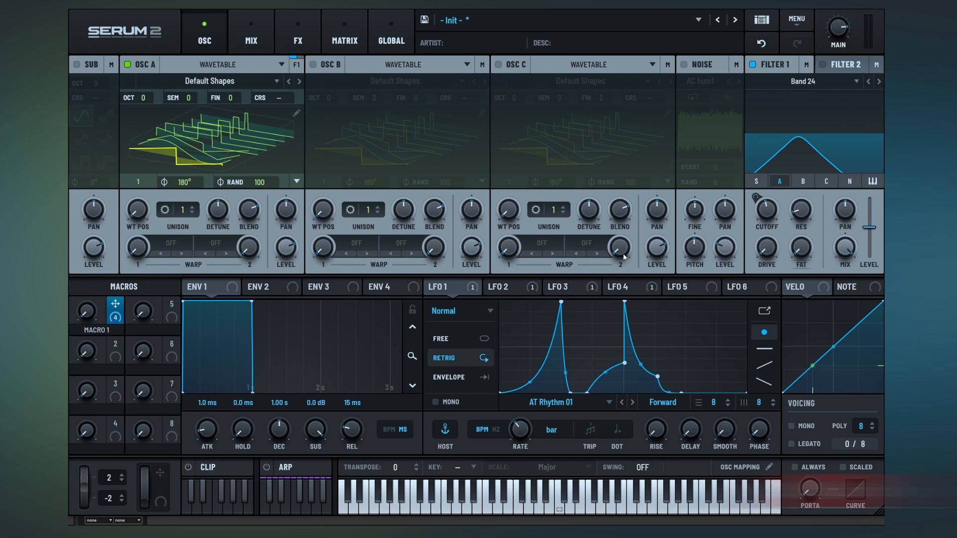
{"action": "left_click", "coordinate": [350, 46]}
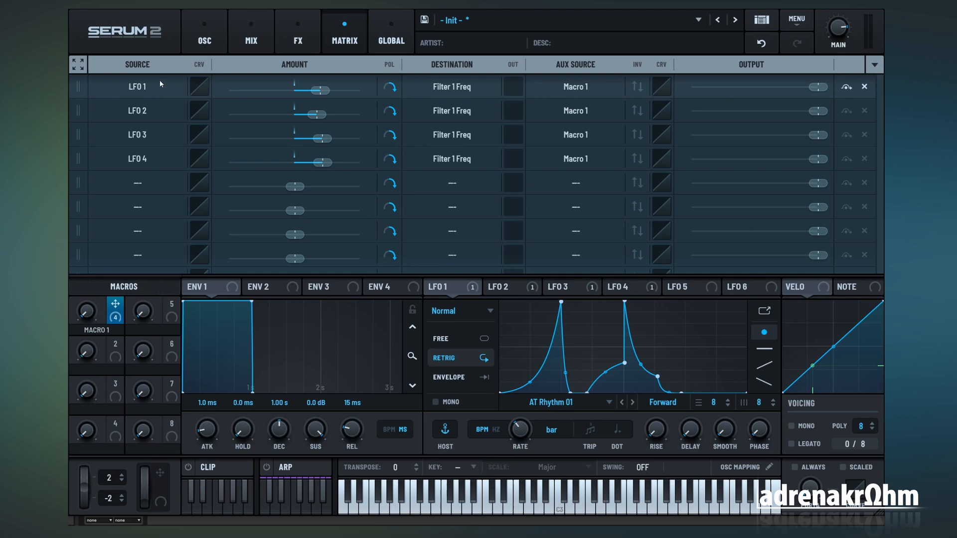
Step: Shape the aux curve of the LFO 1 routing so the first quarter is at maximum and the rest at zero
{"action": "left_click", "coordinate": [663, 87]}
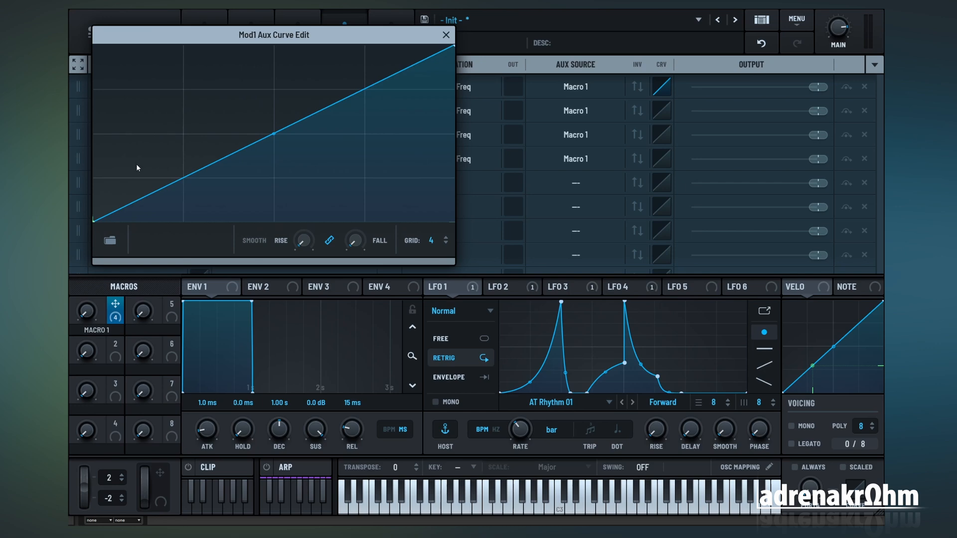
{"action": "left_click_drag", "start_coordinate": [141, 184], "coordinate": [144, 60]}
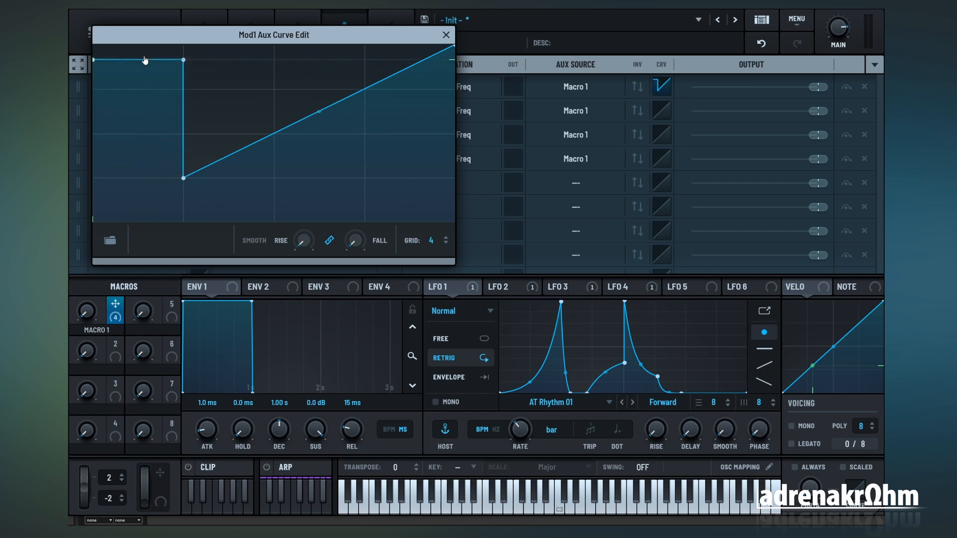
{"action": "mouse_move", "coordinate": [213, 139]}
{"action": "left_mouse_down"}
{"action": "mouse_move", "coordinate": [220, 231]}
{"action": "mouse_move", "coordinate": [404, 235]}
{"action": "left_mouse_up"}
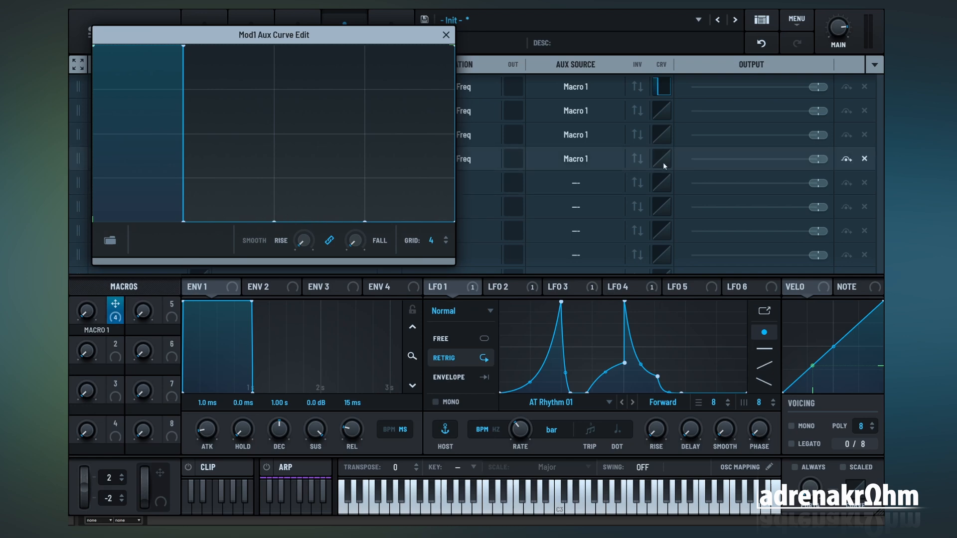
Step: Shape the aux curve of the LFO 2 routing so only the second quarter is at maximum and the rest at zero
{"action": "left_click", "coordinate": [664, 111]}
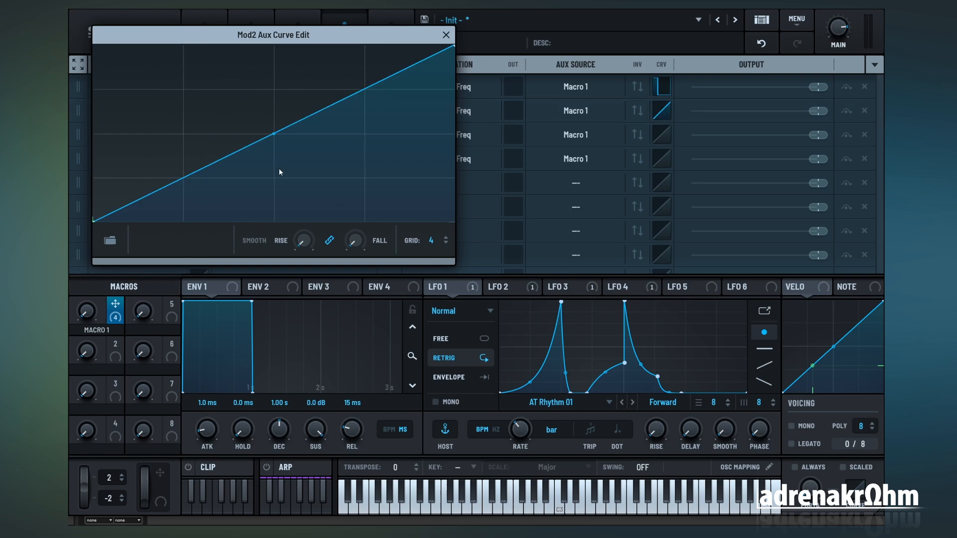
{"action": "left_click_drag", "start_coordinate": [134, 150], "coordinate": [131, 229]}
{"action": "left_click_drag", "start_coordinate": [215, 190], "coordinate": [205, 18]}
{"action": "left_click_drag", "start_coordinate": [280, 90], "coordinate": [302, 250]}
{"action": "left_click_drag", "start_coordinate": [384, 193], "coordinate": [389, 255]}
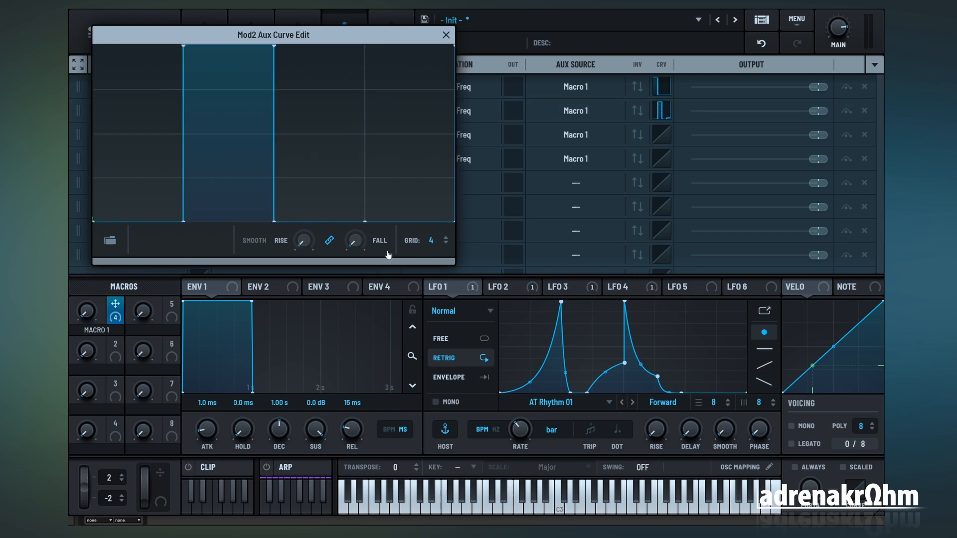
Step: Shape the aux curve of the LFO 3 routing so only the third quarter is at maximum and the rest at zero
{"action": "left_click", "coordinate": [662, 135]}
{"action": "left_click_drag", "start_coordinate": [321, 120], "coordinate": [325, 17]}
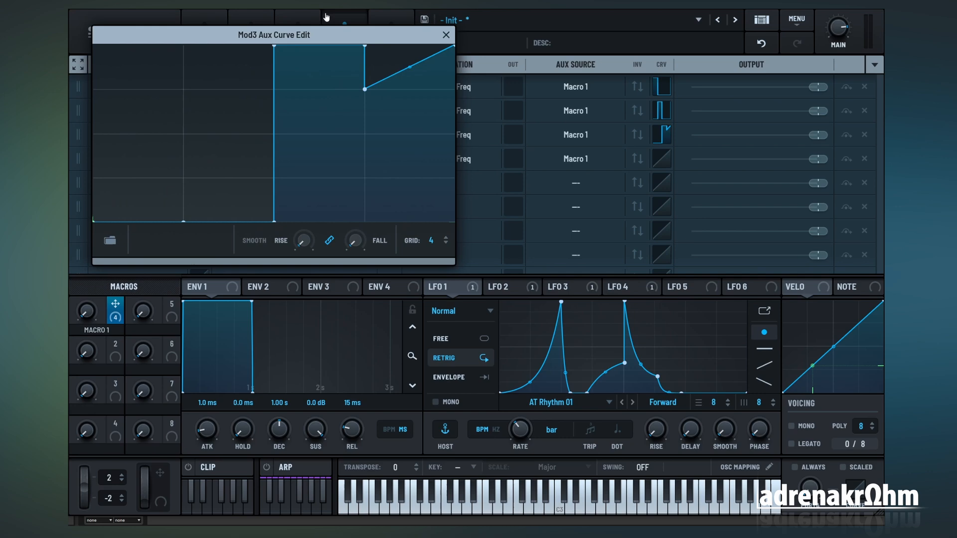
{"action": "left_click_drag", "start_coordinate": [381, 97], "coordinate": [378, 276]}
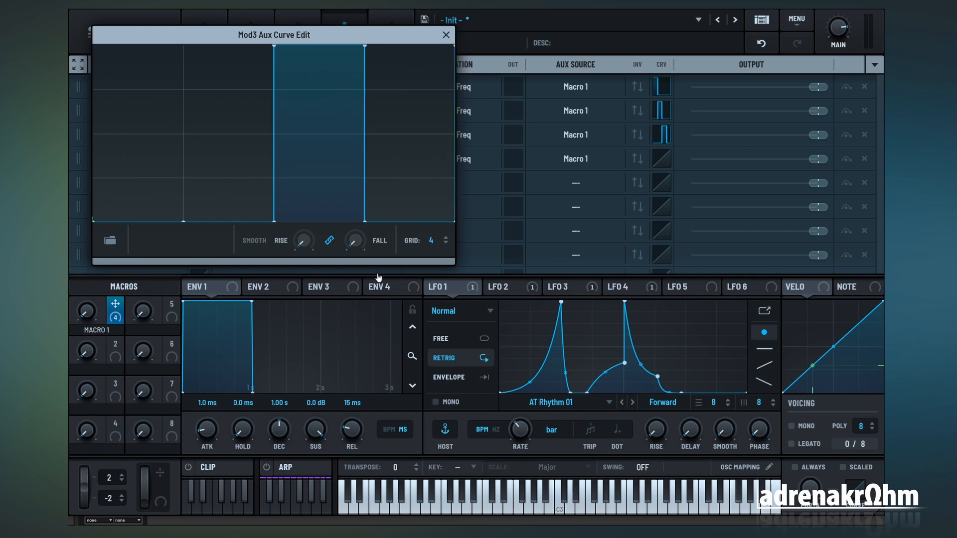
Step: Shape the aux curve of the LFO 4 routing so only the last quarter is at maximum, and close the curve editor
{"action": "left_click", "coordinate": [662, 160]}
{"action": "left_click_drag", "start_coordinate": [213, 184], "coordinate": [207, 240]}
{"action": "left_click_drag", "start_coordinate": [121, 192], "coordinate": [130, 278]}
{"action": "mouse_move", "coordinate": [315, 144]}
{"action": "left_mouse_down"}
{"action": "mouse_move", "coordinate": [318, 124]}
{"action": "mouse_move", "coordinate": [327, 249]}
{"action": "left_mouse_up"}
{"action": "left_click_drag", "start_coordinate": [406, 91], "coordinate": [419, 36]}
{"action": "left_click", "coordinate": [447, 35]}
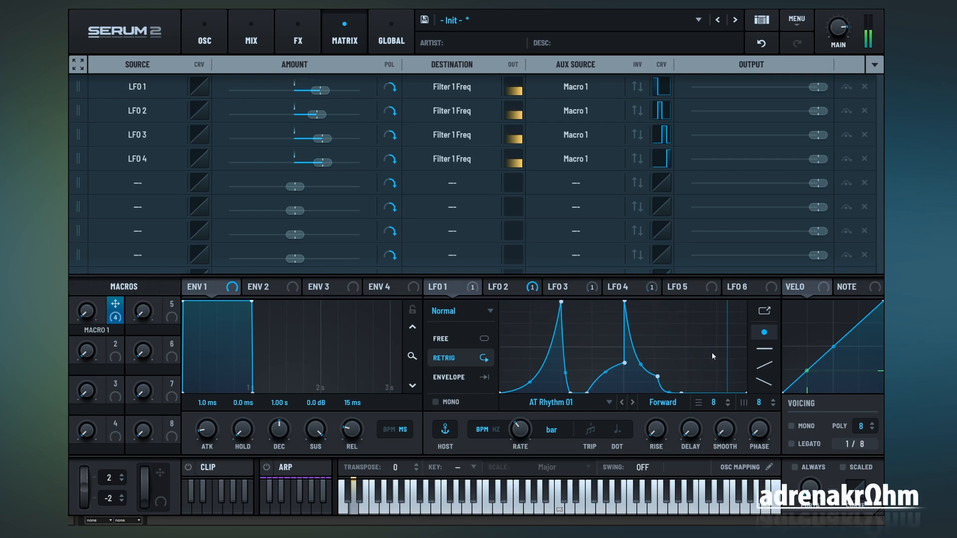
Step: Sweep Macro 1 through its zones while viewing LFO 2, LFO 3 and LFO 4 to check the switching between rhythms
{"action": "left_click", "coordinate": [506, 288]}
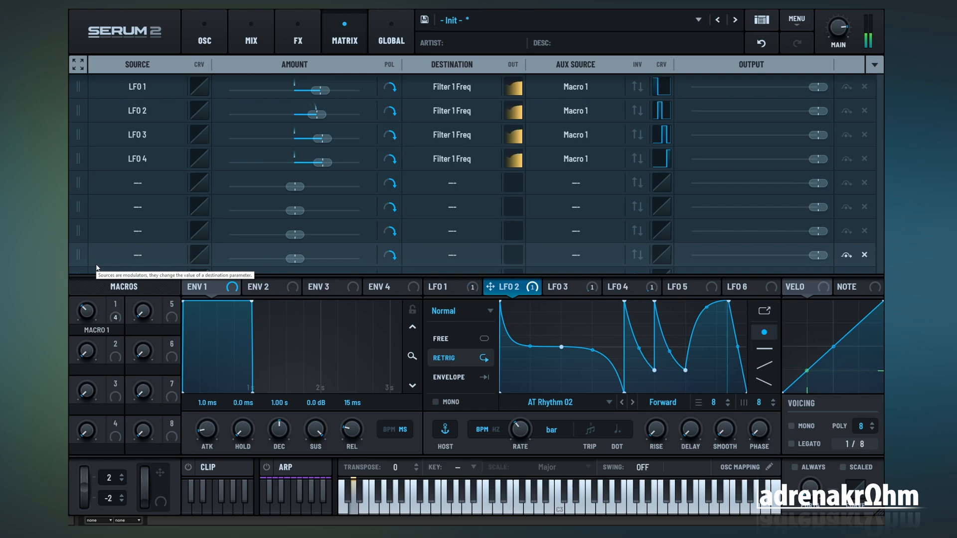
{"action": "left_click", "coordinate": [592, 293]}
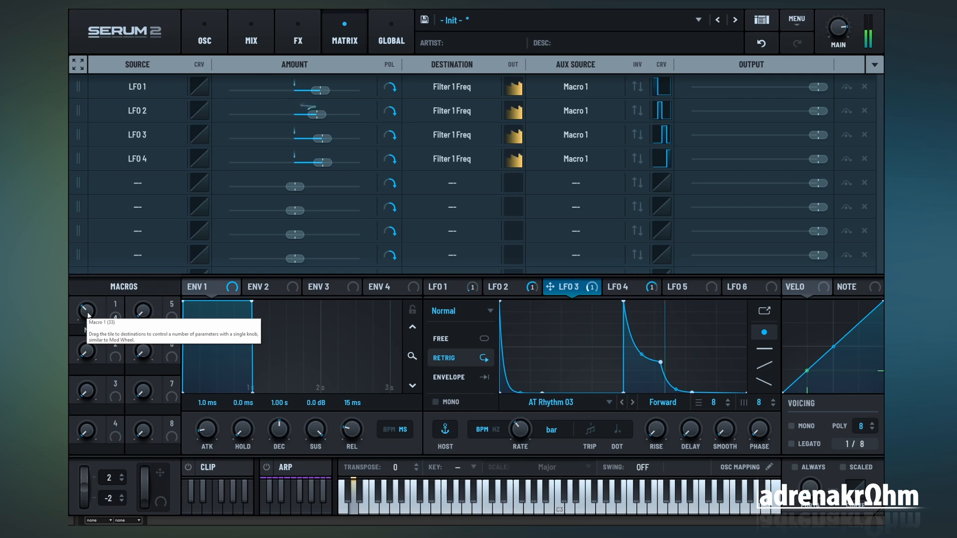
{"action": "left_click_drag", "start_coordinate": [88, 315], "coordinate": [99, 284]}
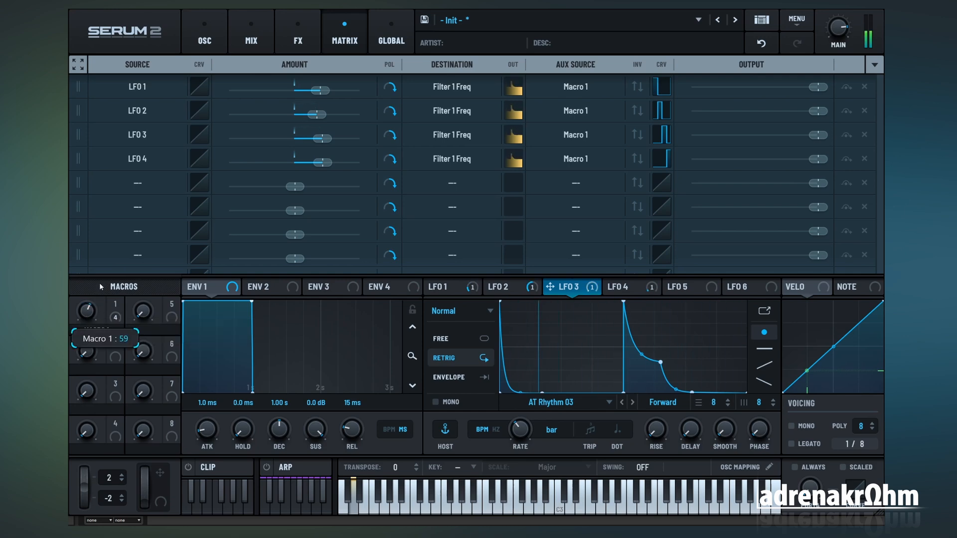
{"action": "left_click", "coordinate": [622, 289]}
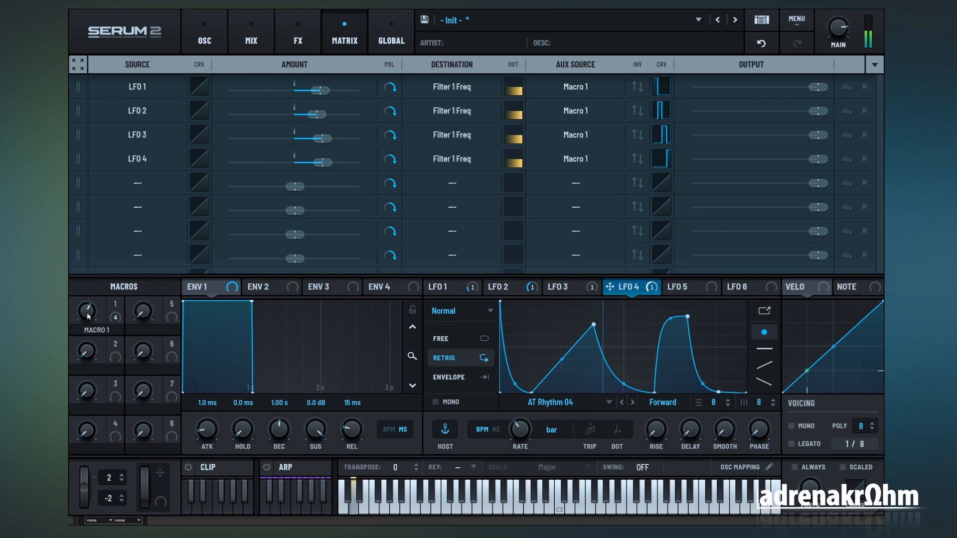
{"action": "left_click_drag", "start_coordinate": [88, 315], "coordinate": [91, 286]}
{"action": "left_click_drag", "start_coordinate": [89, 312], "coordinate": [80, 444]}
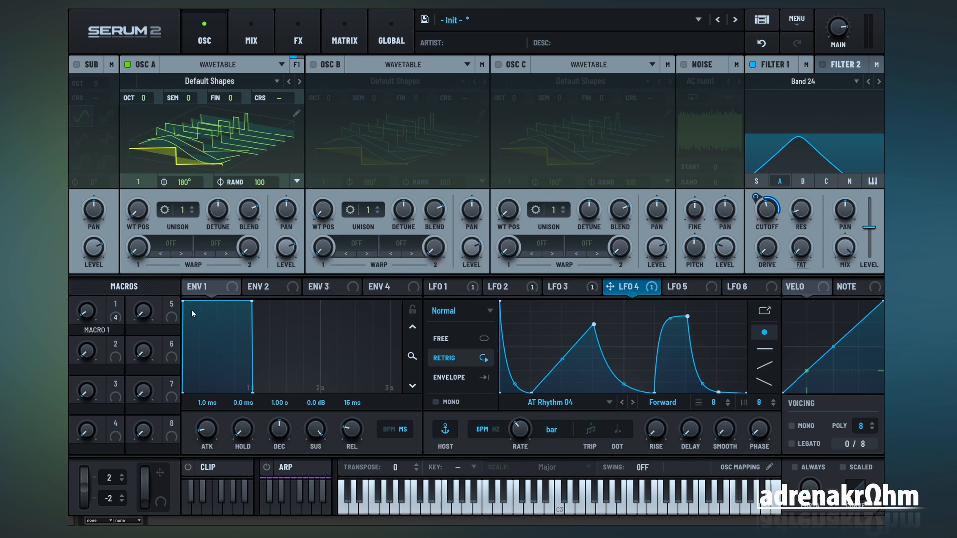
Step: Enable Filter 2 with the S2 filter type Comb 2, raise its resonance and drive, and set its cutoff to about 1423 Hz
{"action": "left_click", "coordinate": [447, 286]}
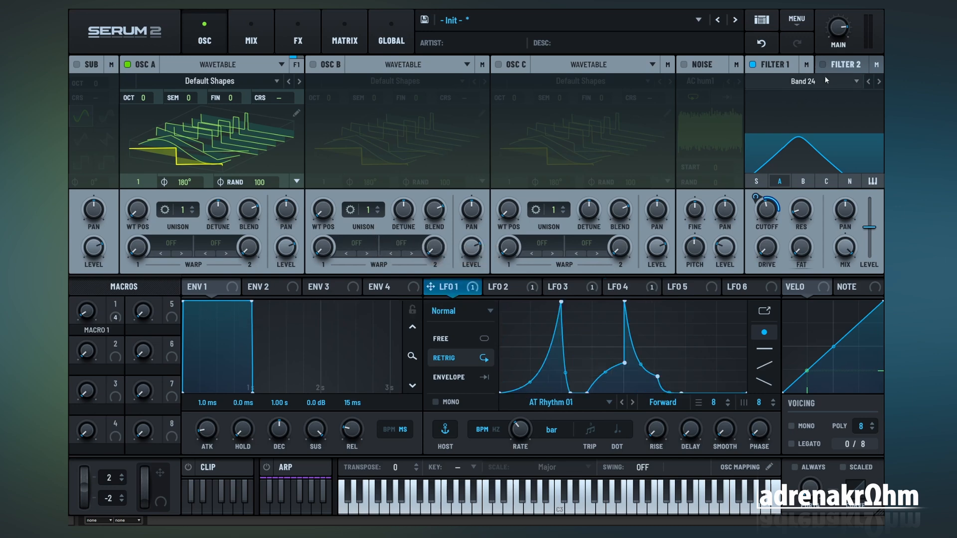
{"action": "left_click", "coordinate": [822, 63]}
{"action": "left_click", "coordinate": [826, 81]}
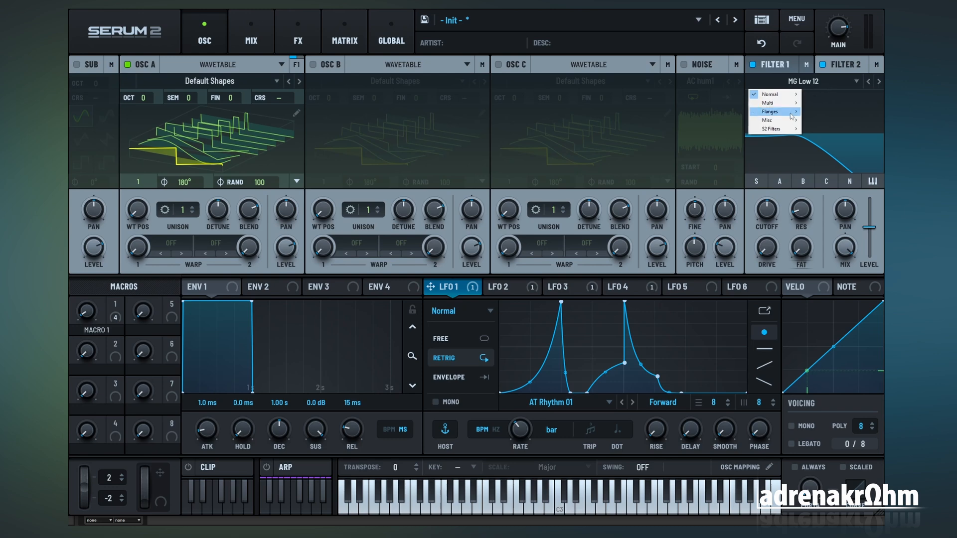
{"action": "mouse_move", "coordinate": [785, 114]}
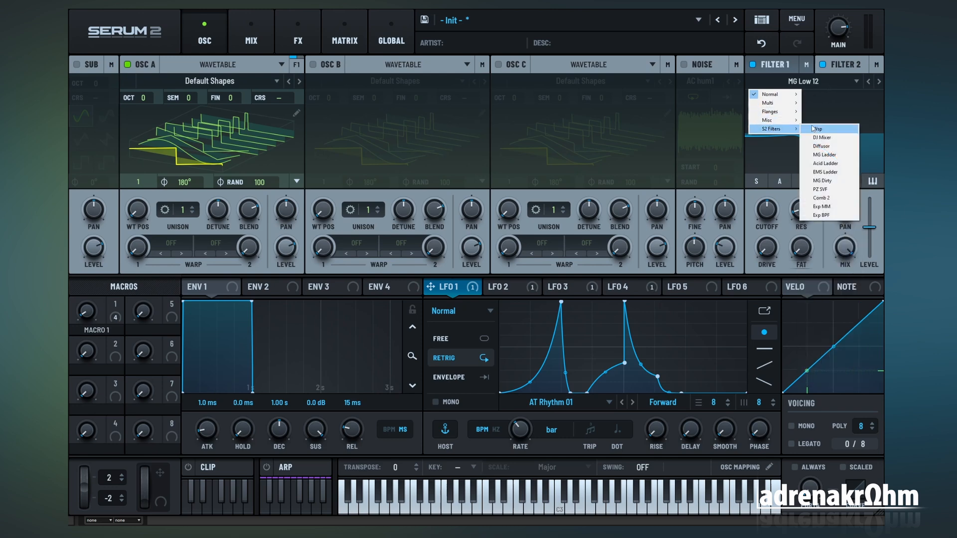
{"action": "left_click", "coordinate": [833, 198]}
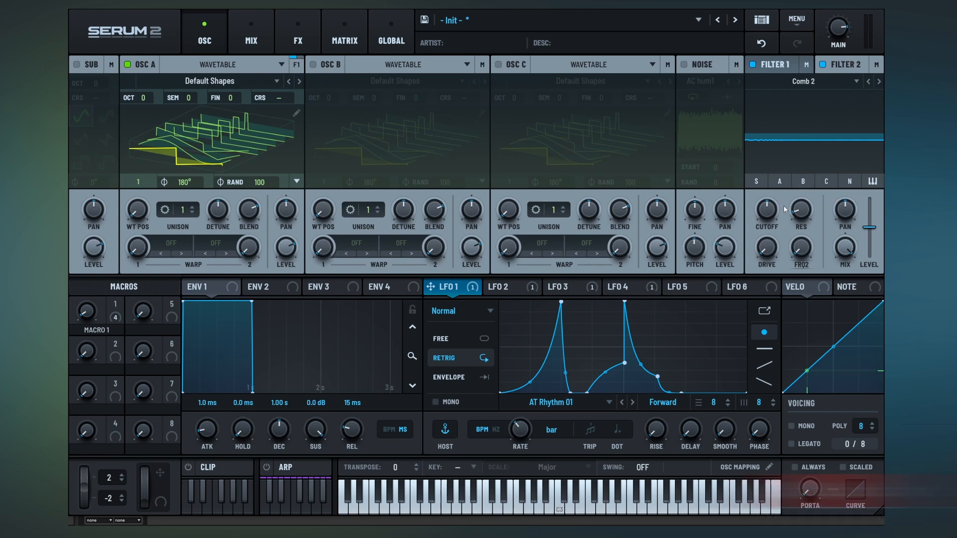
{"action": "left_click_drag", "start_coordinate": [802, 212], "coordinate": [816, 153]}
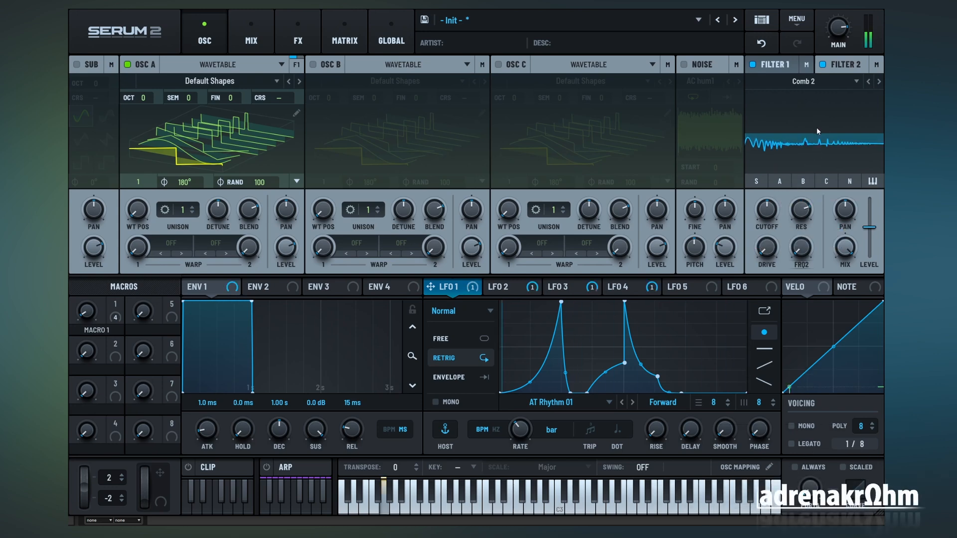
{"action": "left_click_drag", "start_coordinate": [767, 247], "coordinate": [779, 191]}
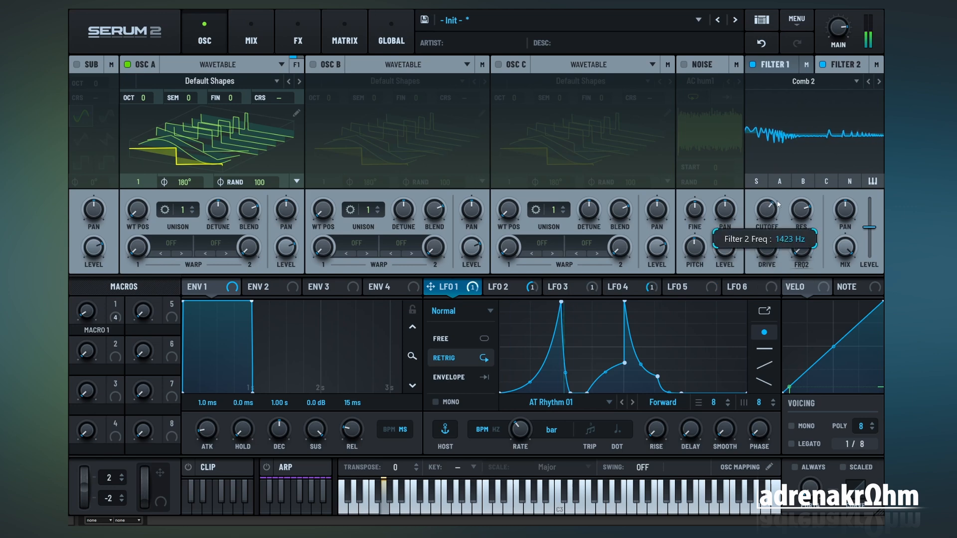
Step: Route the output of Filter 1 into Filter 2 instead of Main
{"action": "left_click", "coordinate": [806, 65]}
{"action": "left_click", "coordinate": [804, 85]}
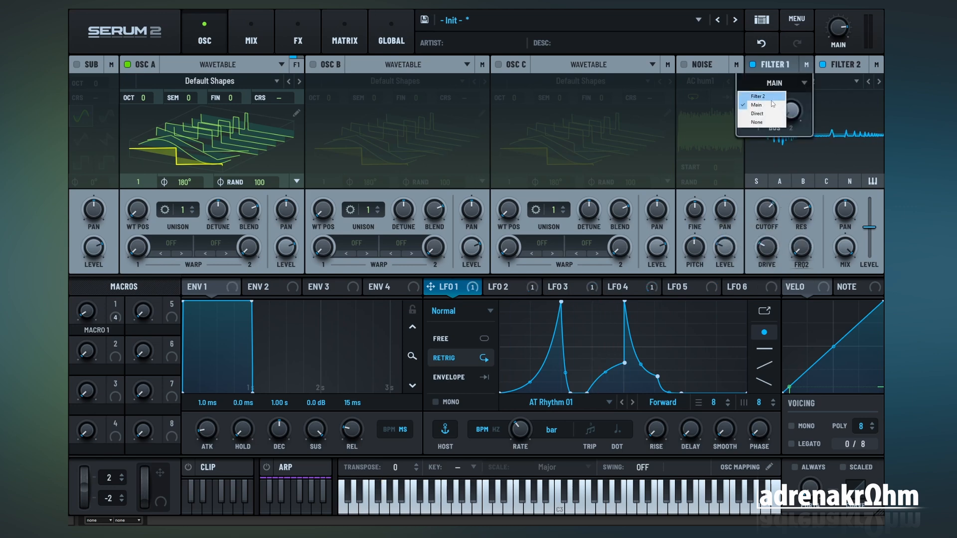
{"action": "left_click", "coordinate": [831, 190]}
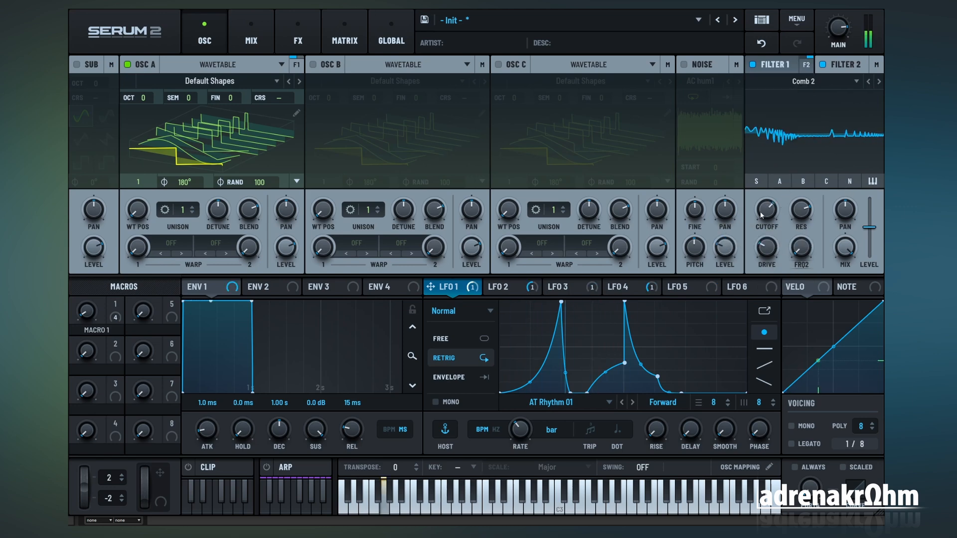
Step: Fine-tune Filter 2's drive, resonance and cutoff, and compare the sound with the filter bypassed and enabled
{"action": "left_click_drag", "start_coordinate": [768, 250], "coordinate": [769, 243]}
{"action": "left_click_drag", "start_coordinate": [805, 212], "coordinate": [767, 214]}
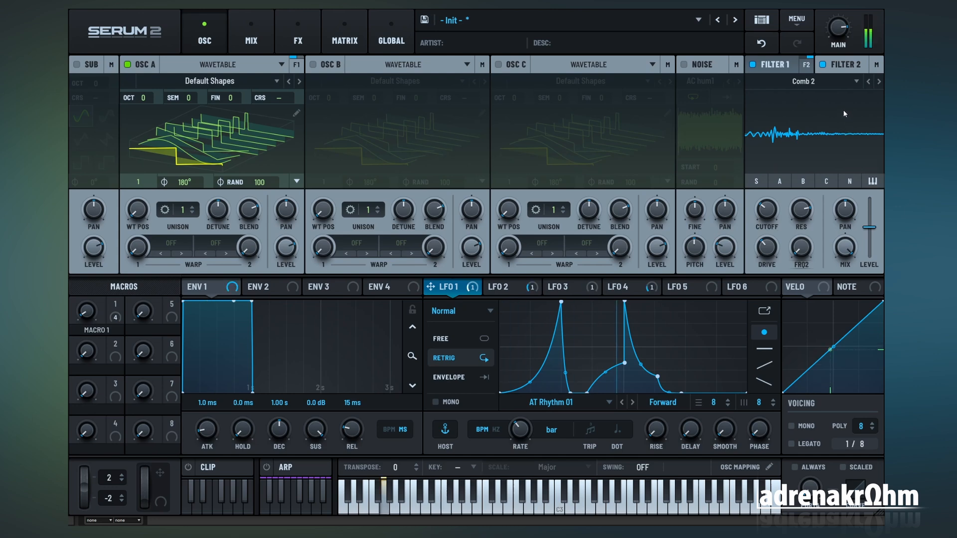
{"action": "left_click", "coordinate": [823, 66]}
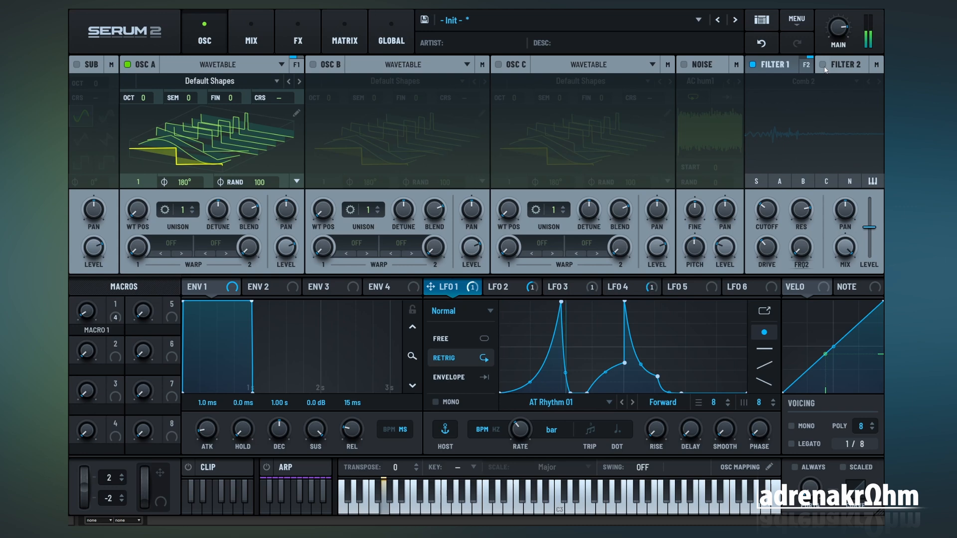
{"action": "left_click", "coordinate": [824, 68]}
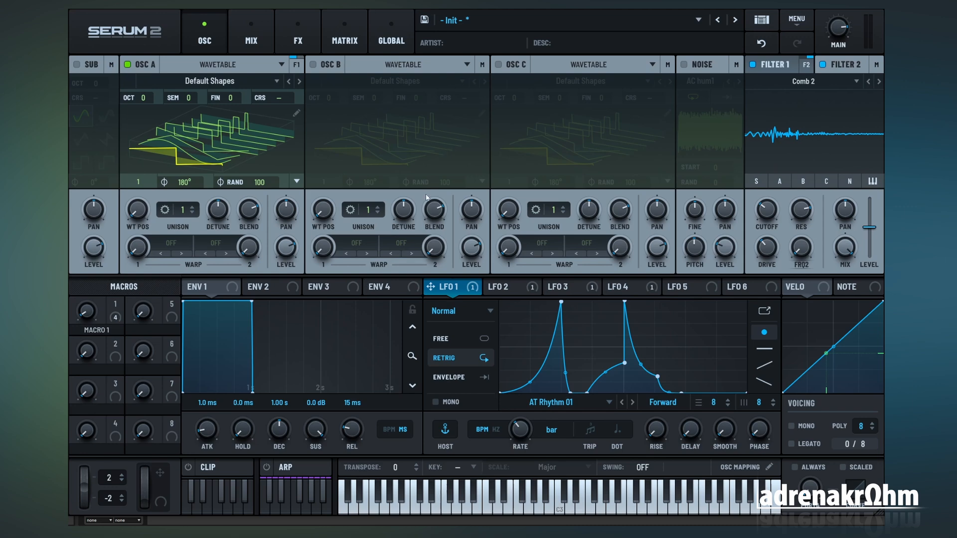
Step: Assign LFO 1, LFO 2, LFO 3 and LFO 4 as modulation sources for the Filter 2 cutoff
{"action": "left_click_drag", "start_coordinate": [476, 289], "coordinate": [766, 210]}
{"action": "left_click_drag", "start_coordinate": [514, 293], "coordinate": [802, 212]}
{"action": "left_click", "coordinate": [573, 288]}
{"action": "left_click_drag", "start_coordinate": [618, 288], "coordinate": [767, 209]}
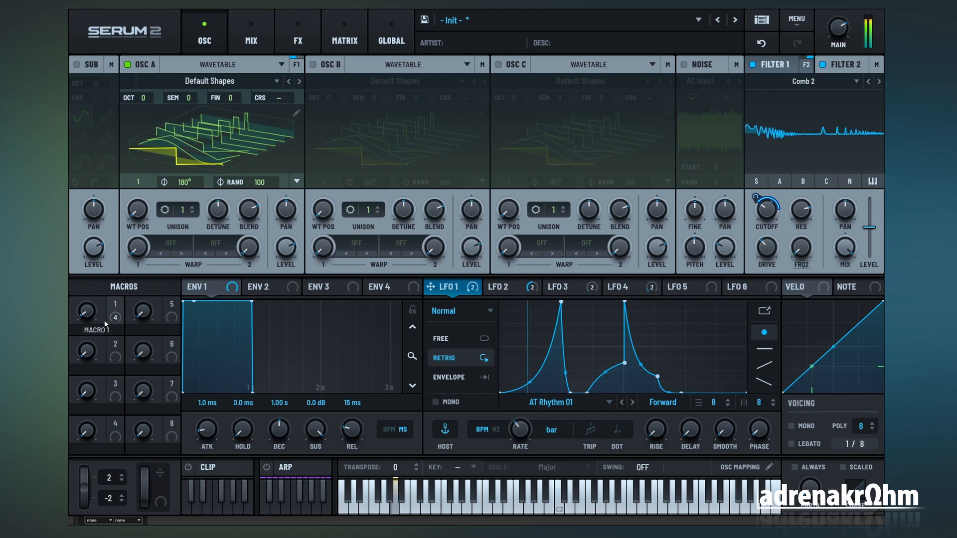
Step: Sweep Macro 1 to about 36 and back down while viewing the LFO shapes to hear the Filter 2 modulation
{"action": "left_click_drag", "start_coordinate": [91, 312], "coordinate": [93, 267]}
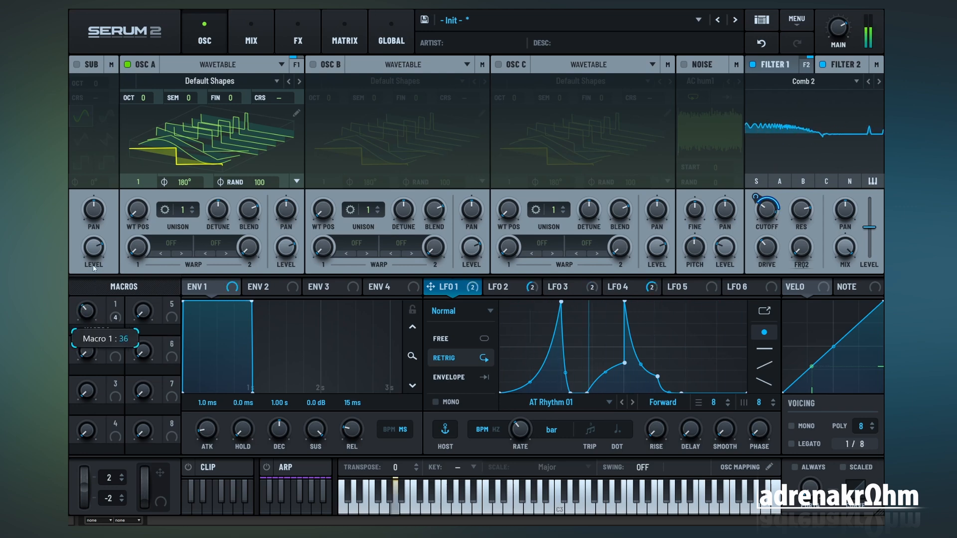
{"action": "left_click", "coordinate": [518, 288]}
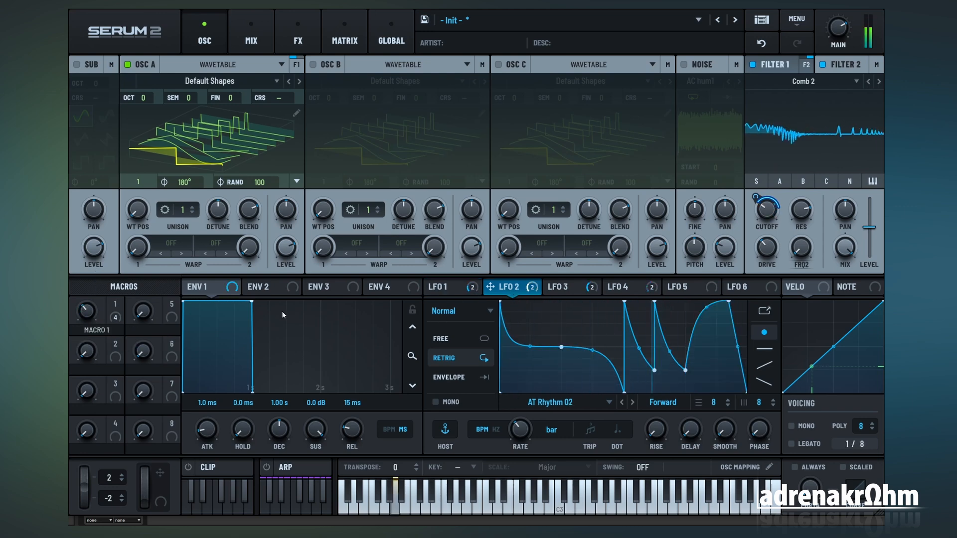
{"action": "mouse_move", "coordinate": [76, 305]}
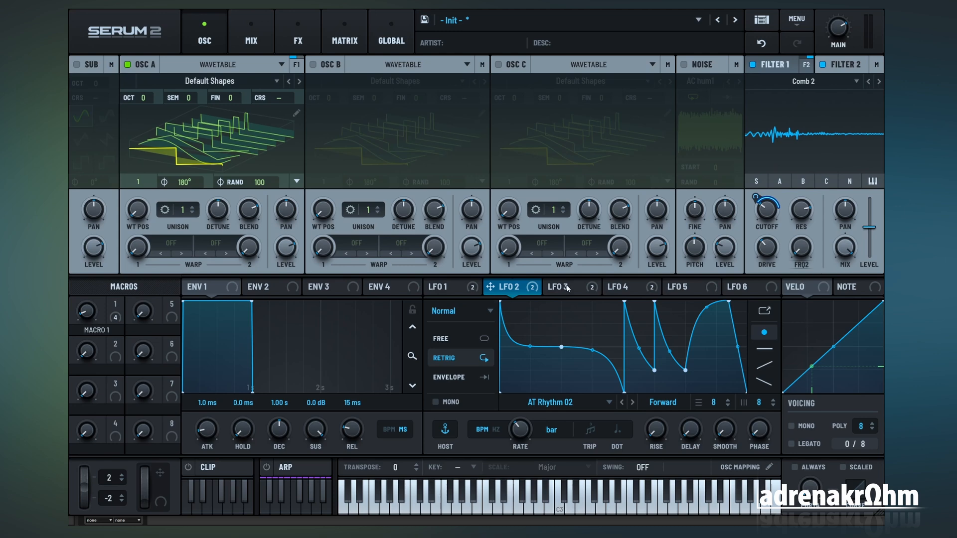
{"action": "mouse_move", "coordinate": [568, 288]}
{"action": "left_click", "coordinate": [446, 294]}
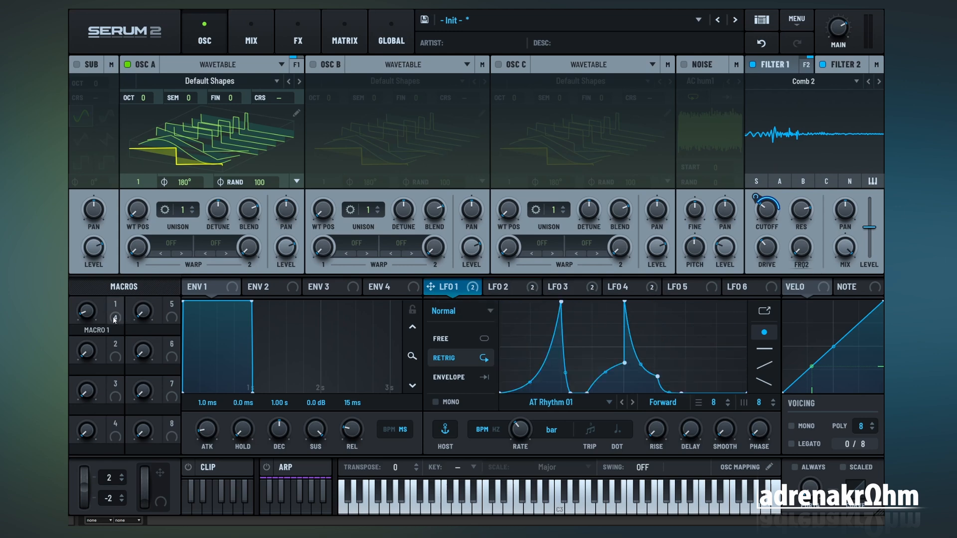
Step: Assign Macro 1 to the mix of Filter 2 and Filter 1, lowering the Filter 1 mix to 0%
{"action": "left_click_drag", "start_coordinate": [115, 304], "coordinate": [847, 143]}
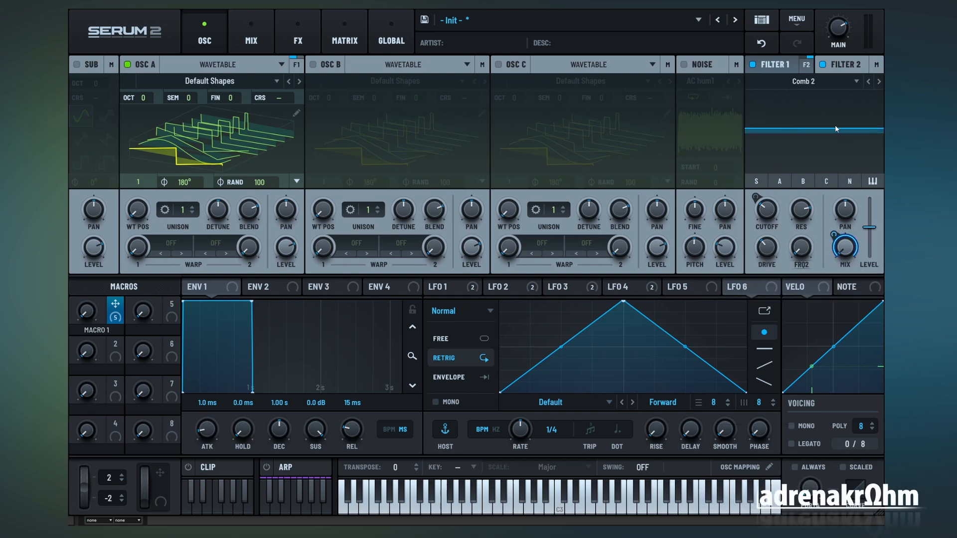
{"action": "left_click", "coordinate": [839, 65]}
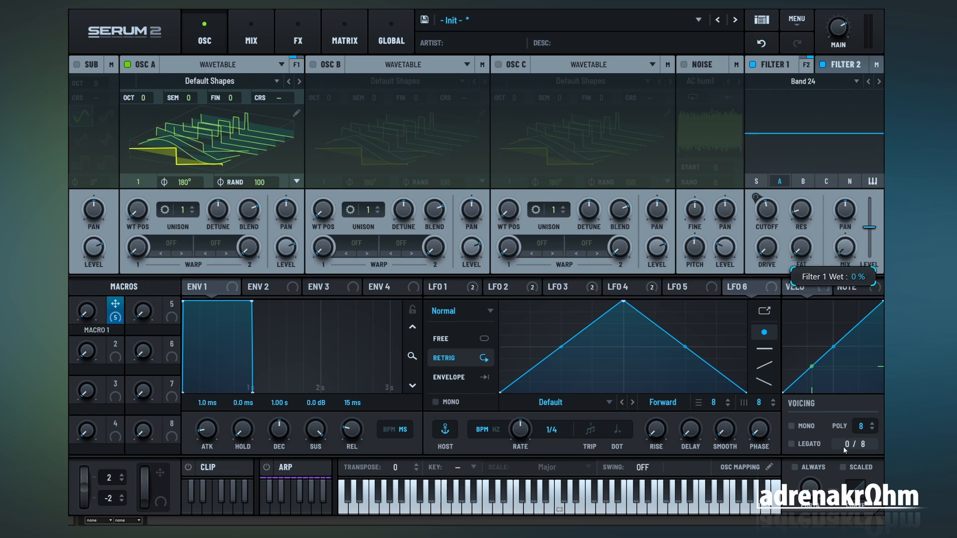
{"action": "left_click", "coordinate": [447, 288]}
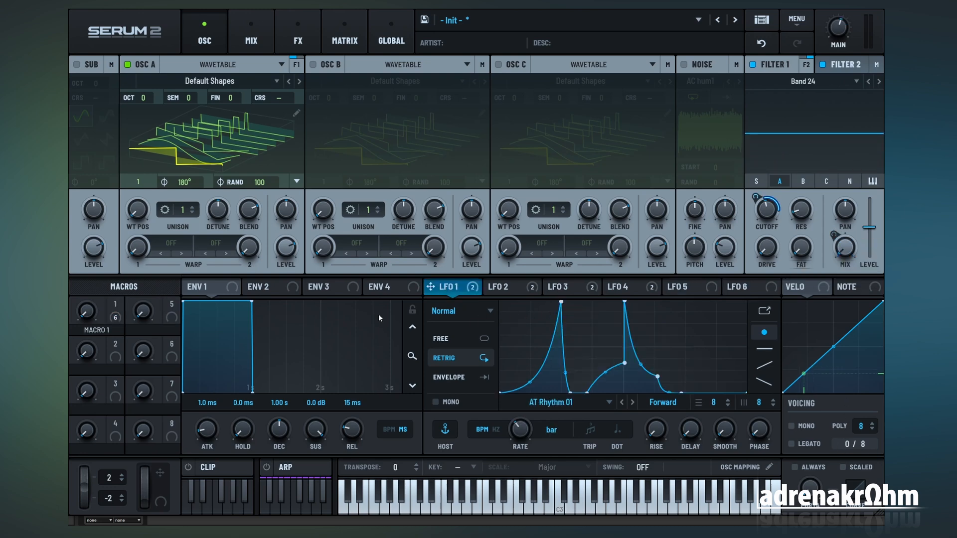
Step: Play a note and sweep Macro 1 up and back to zero to hear the Filter 2 cutoff and mix modulation
{"action": "right_click", "coordinate": [768, 218]}
{"action": "left_click", "coordinate": [774, 206]}
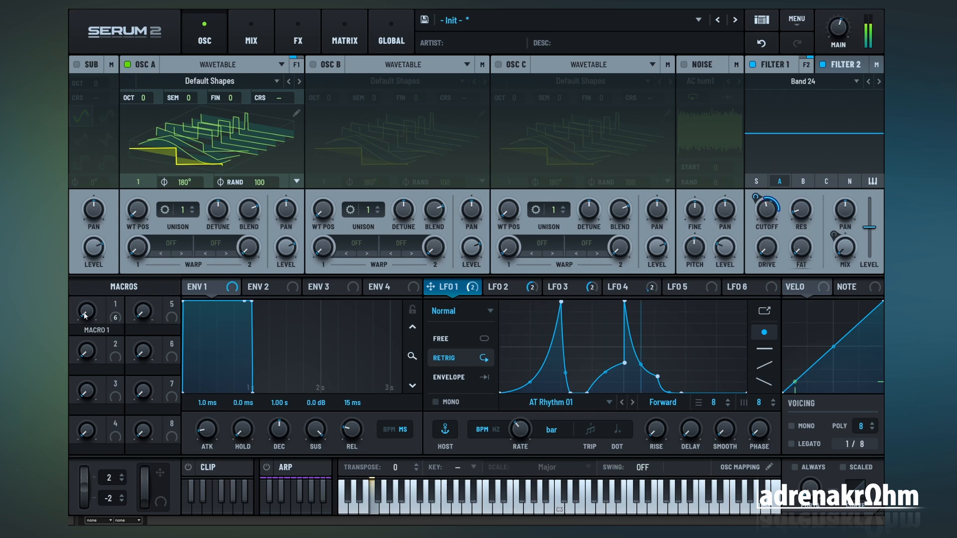
{"action": "left_click_drag", "start_coordinate": [84, 316], "coordinate": [94, 357]}
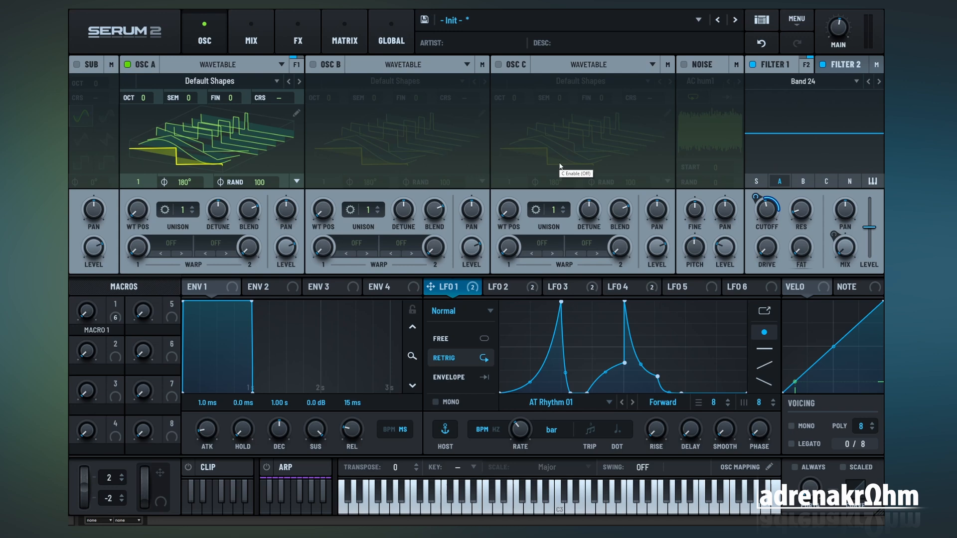
Step: Set Macro 1 as aux source for all four LFO-to-Filter 2 Freq modulations, with LFO 1's aux curve high only in its first quarter
{"action": "left_click", "coordinate": [346, 39]}
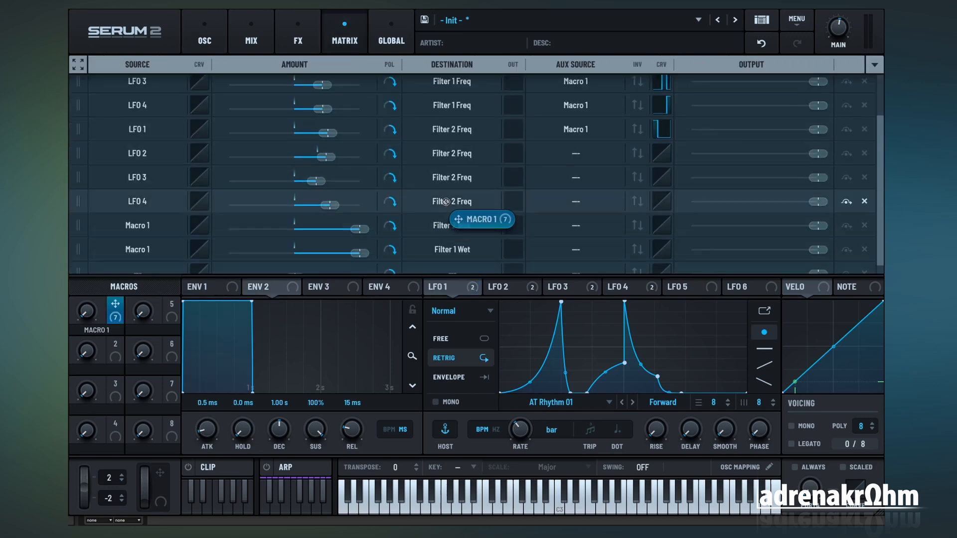
{"action": "left_click_drag", "start_coordinate": [446, 201], "coordinate": [568, 153]}
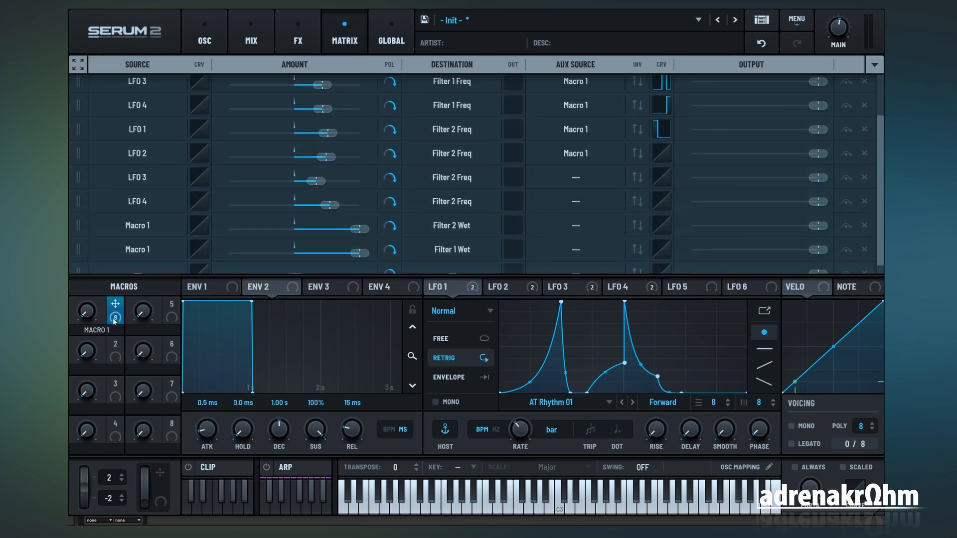
{"action": "left_click_drag", "start_coordinate": [114, 320], "coordinate": [566, 177]}
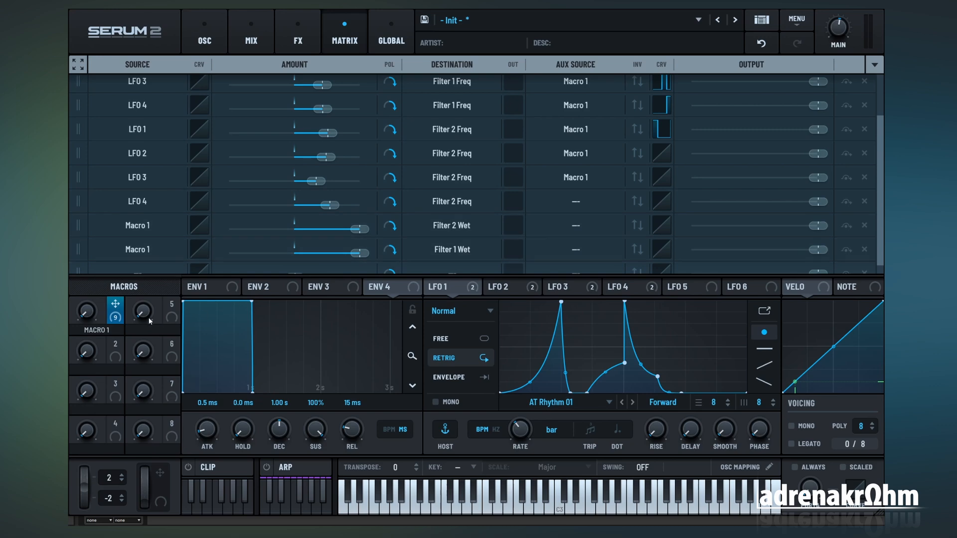
{"action": "left_click_drag", "start_coordinate": [115, 317], "coordinate": [595, 205]}
Step: Shape the aux curve of the LFO 2 to Filter 2 Freq modulation so only its second quarter is at maximum
{"action": "left_click", "coordinate": [661, 153]}
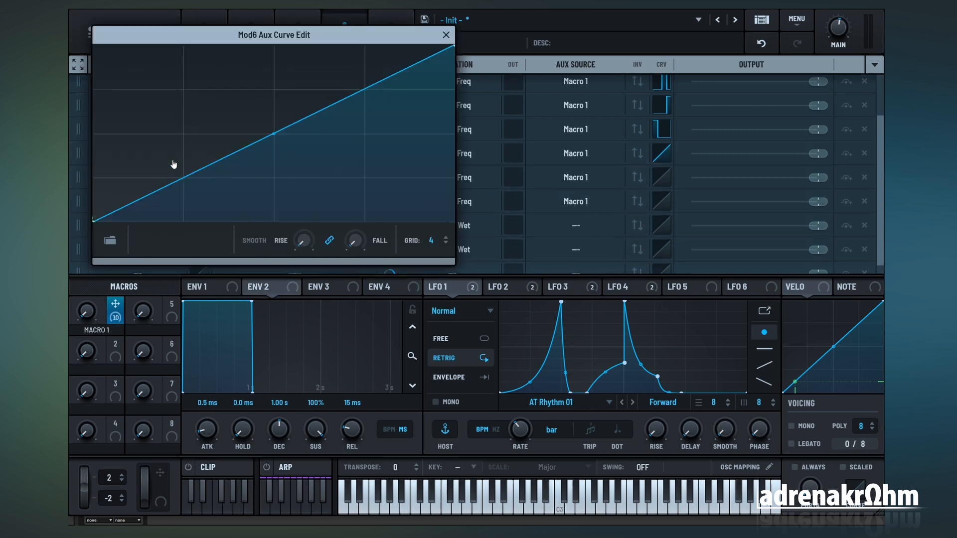
{"action": "left_click_drag", "start_coordinate": [172, 167], "coordinate": [150, 261]}
{"action": "left_click_drag", "start_coordinate": [238, 184], "coordinate": [252, 52]}
{"action": "left_click_drag", "start_coordinate": [309, 118], "coordinate": [330, 209]}
{"action": "left_click_drag", "start_coordinate": [399, 162], "coordinate": [388, 292]}
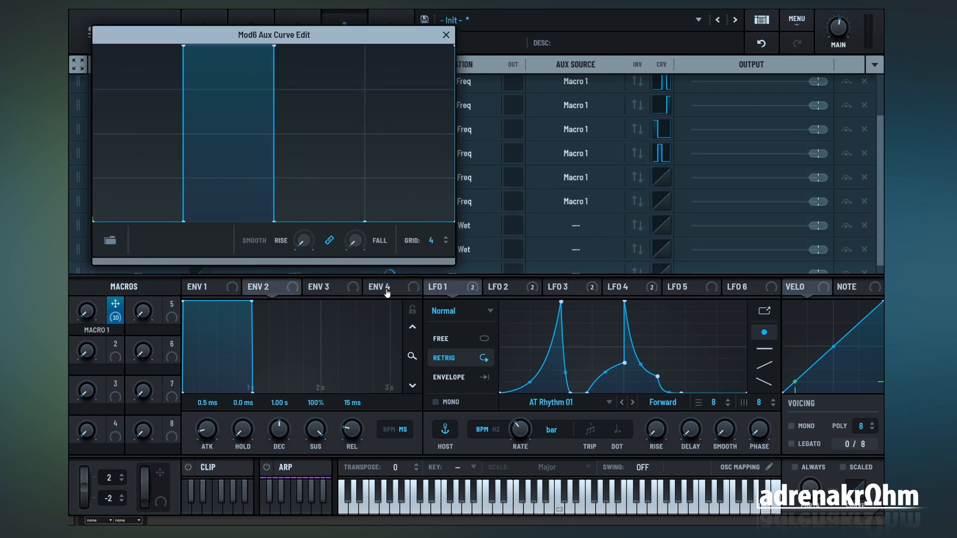
{"action": "left_click", "coordinate": [447, 35]}
Step: Shape the aux curve of the LFO 3 to Filter 2 Freq modulation so only its third quarter is at maximum
{"action": "left_click", "coordinate": [662, 177]}
{"action": "left_click_drag", "start_coordinate": [145, 217], "coordinate": [239, 188]}
{"action": "left_click_drag", "start_coordinate": [319, 50], "coordinate": [409, 219]}
{"action": "left_click", "coordinate": [447, 35]}
Step: Shape the aux curve of the LFO 4 to Filter 2 Freq modulation so only its last quarter is at maximum
{"action": "left_click", "coordinate": [661, 202]}
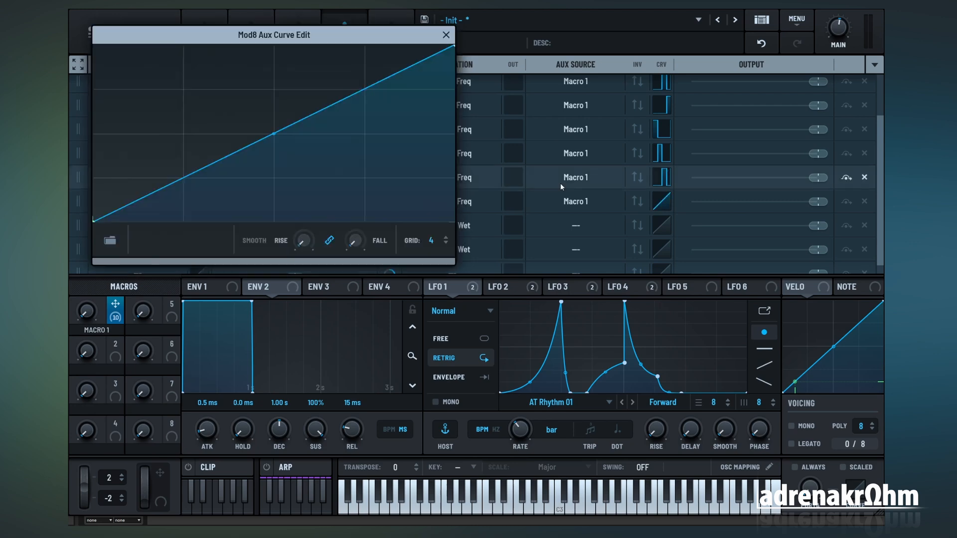
{"action": "left_click_drag", "start_coordinate": [144, 217], "coordinate": [411, 38]}
{"action": "left_click", "coordinate": [447, 35]}
{"action": "scroll", "coordinate": [617, 200], "scroll_direction": "up", "scroll_amount": 2}
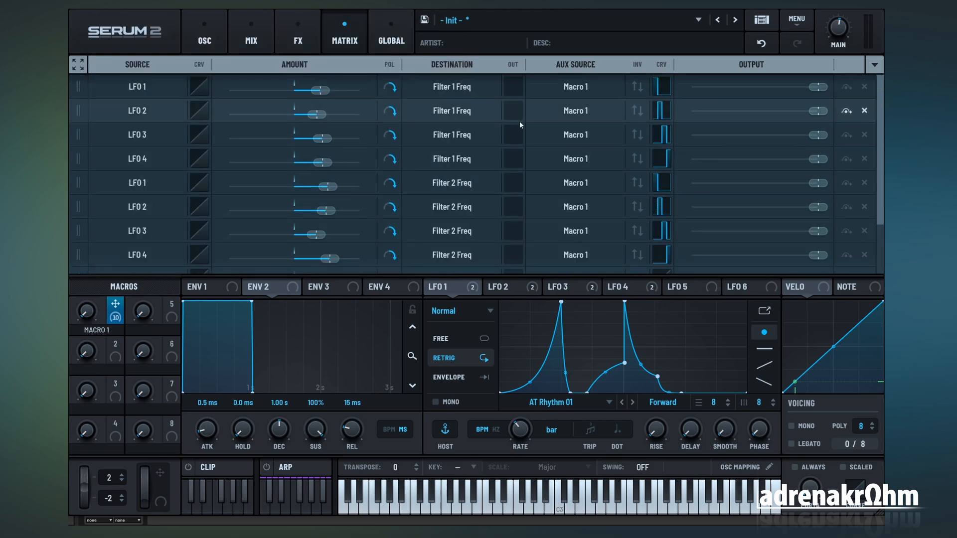
Step: Swap the destinations of the two Macro 1 modulations, making the first one Filter 1 Wet and the second Filter 2 Wet
{"action": "scroll", "coordinate": [550, 121], "scroll_direction": "down", "scroll_amount": 3}
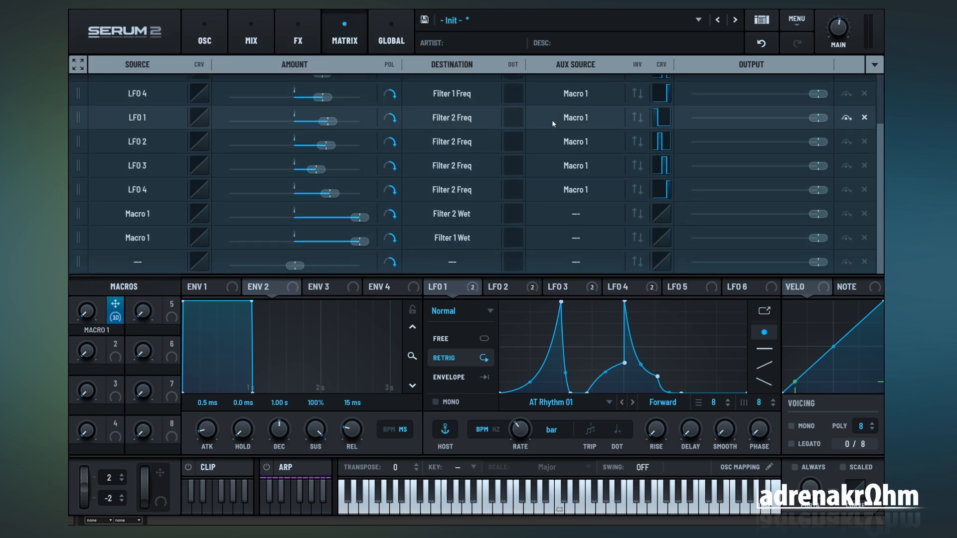
{"action": "left_click", "coordinate": [491, 217]}
{"action": "mouse_move", "coordinate": [441, 282]}
{"action": "left_click", "coordinate": [485, 283]}
{"action": "left_click", "coordinate": [464, 239]}
{"action": "mouse_move", "coordinate": [443, 315]}
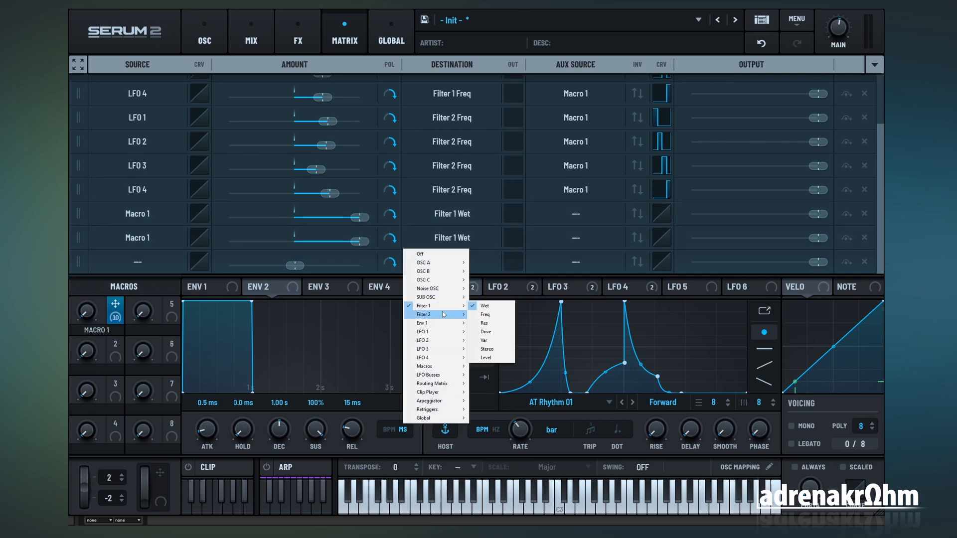
{"action": "left_click", "coordinate": [487, 315]}
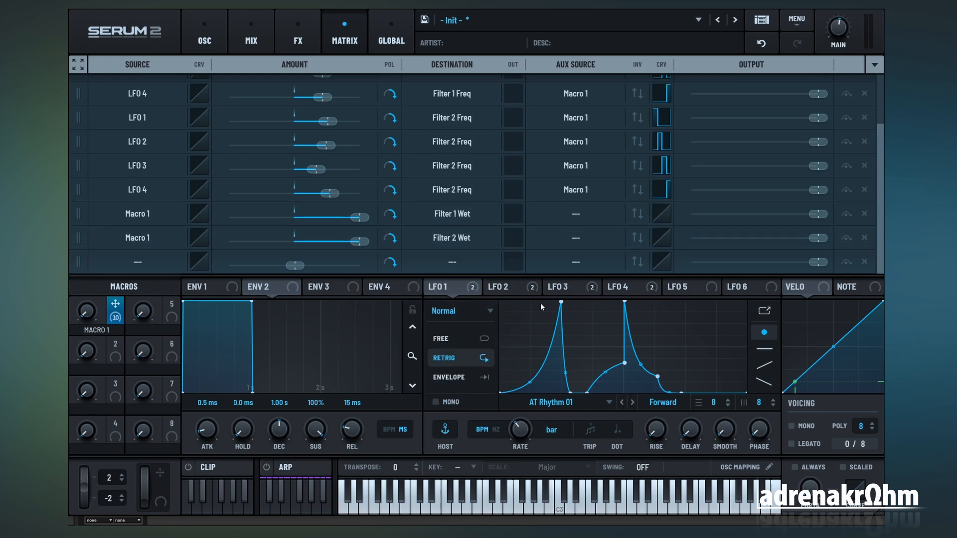
Step: Draw an eight-segment square pattern, starting high and alternating with low, in the source curve of the Macro 1 to Filter 1 Wet modulation
{"action": "left_click", "coordinate": [199, 215]}
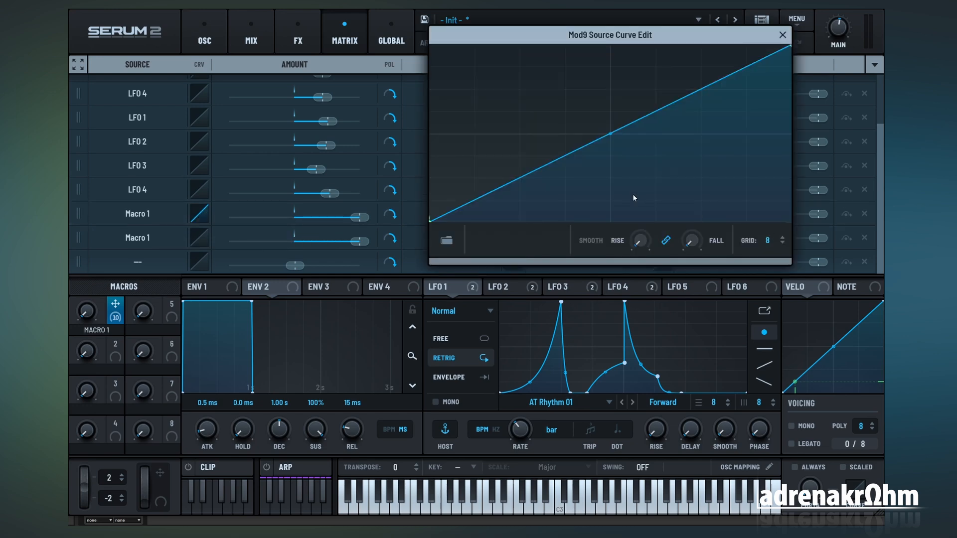
{"action": "mouse_move", "coordinate": [456, 171]}
{"action": "left_mouse_down"}
{"action": "mouse_move", "coordinate": [468, 156]}
{"action": "mouse_move", "coordinate": [453, 31]}
{"action": "left_mouse_up"}
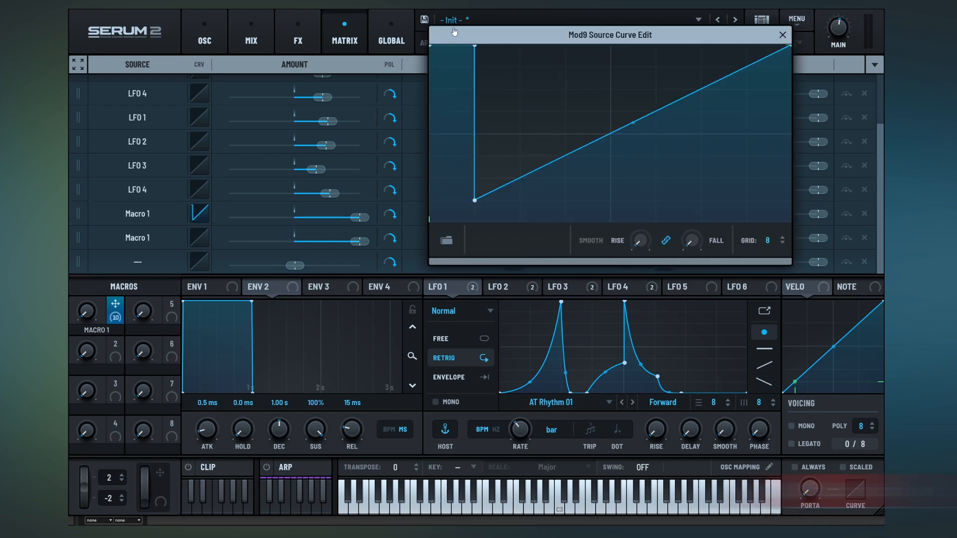
{"action": "left_click_drag", "start_coordinate": [498, 120], "coordinate": [501, 225]}
{"action": "mouse_move", "coordinate": [560, 175]}
{"action": "left_mouse_down"}
{"action": "mouse_move", "coordinate": [540, 133]}
{"action": "mouse_move", "coordinate": [582, 121]}
{"action": "mouse_move", "coordinate": [611, 216]}
{"action": "left_mouse_up"}
{"action": "mouse_move", "coordinate": [635, 175]}
{"action": "left_mouse_down"}
{"action": "mouse_move", "coordinate": [629, 58]}
{"action": "mouse_move", "coordinate": [677, 118]}
{"action": "mouse_move", "coordinate": [677, 233]}
{"action": "left_mouse_up"}
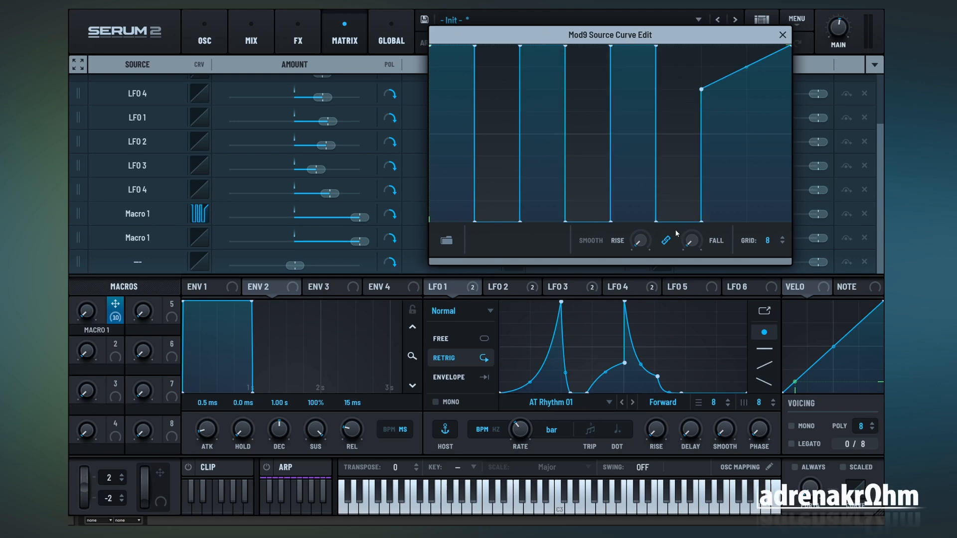
{"action": "left_click_drag", "start_coordinate": [736, 180], "coordinate": [768, 224]}
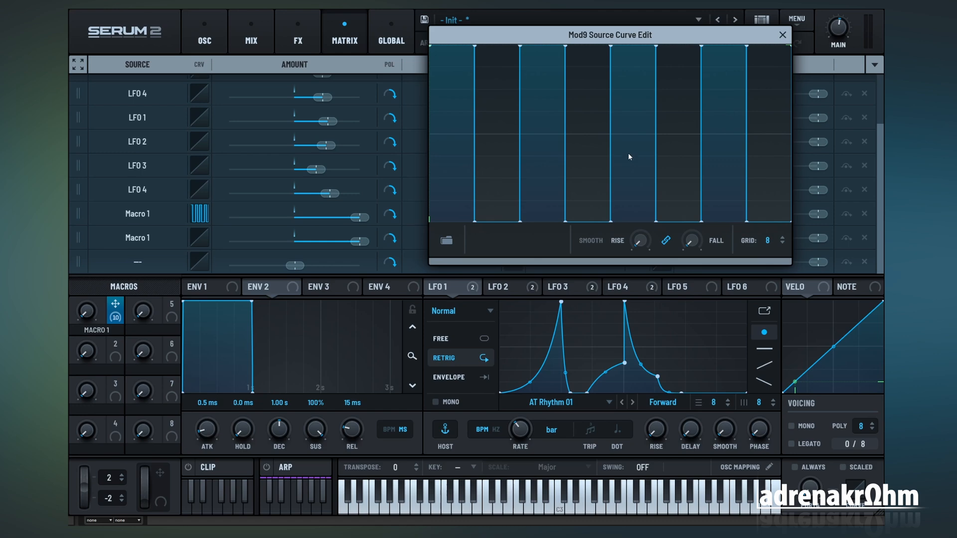
Step: Draw the opposite eight-segment square pattern, starting low, in the source curve of the Macro 1 to Filter 2 Wet modulation
{"action": "left_click", "coordinate": [200, 238]}
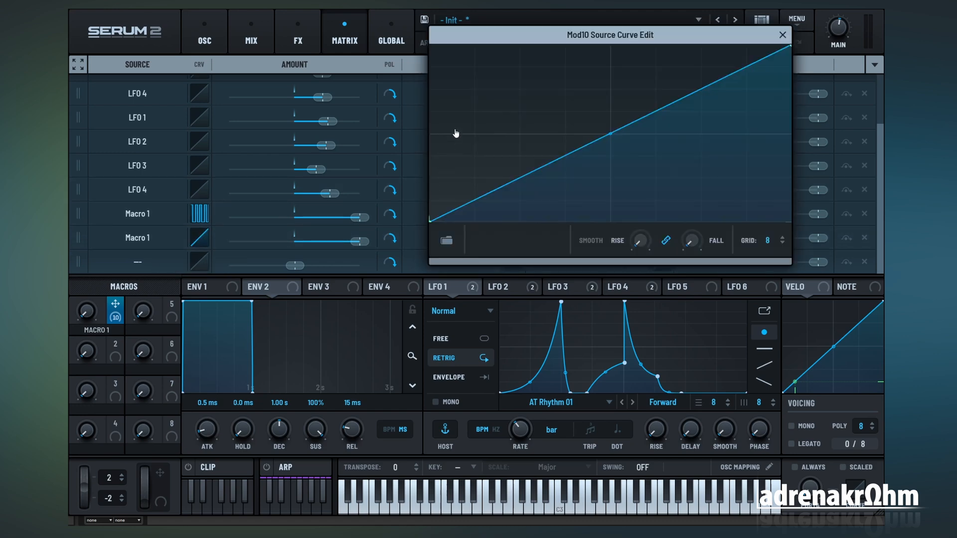
{"action": "left_click_drag", "start_coordinate": [455, 130], "coordinate": [458, 224]}
{"action": "mouse_move", "coordinate": [494, 75]}
{"action": "left_mouse_down"}
{"action": "mouse_move", "coordinate": [494, 55]}
{"action": "mouse_move", "coordinate": [772, 45]}
{"action": "left_mouse_up"}
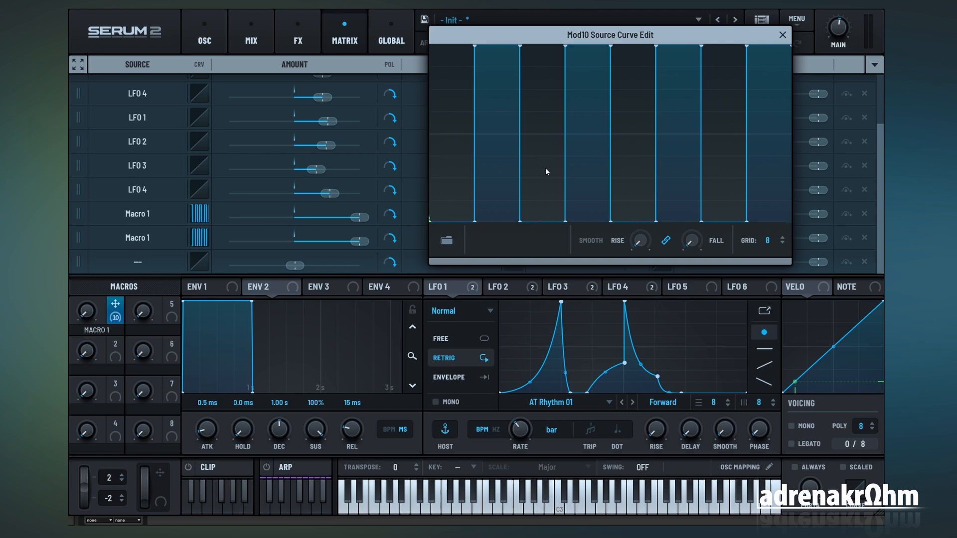
{"action": "key", "text": "Escape"}
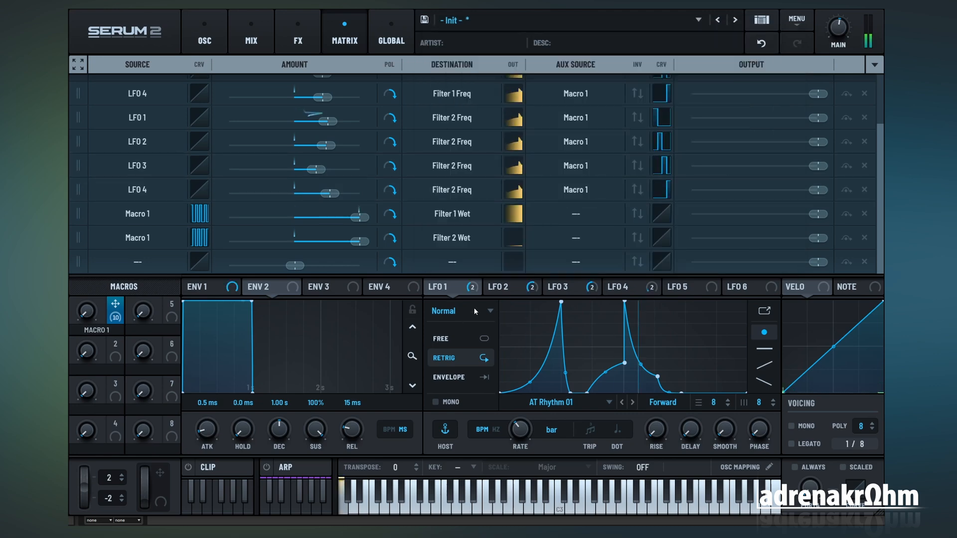
Step: Play a note on the oscillator page, raise Macro 1 to 15, and view both filters to hear the switching
{"action": "left_click", "coordinate": [221, 41]}
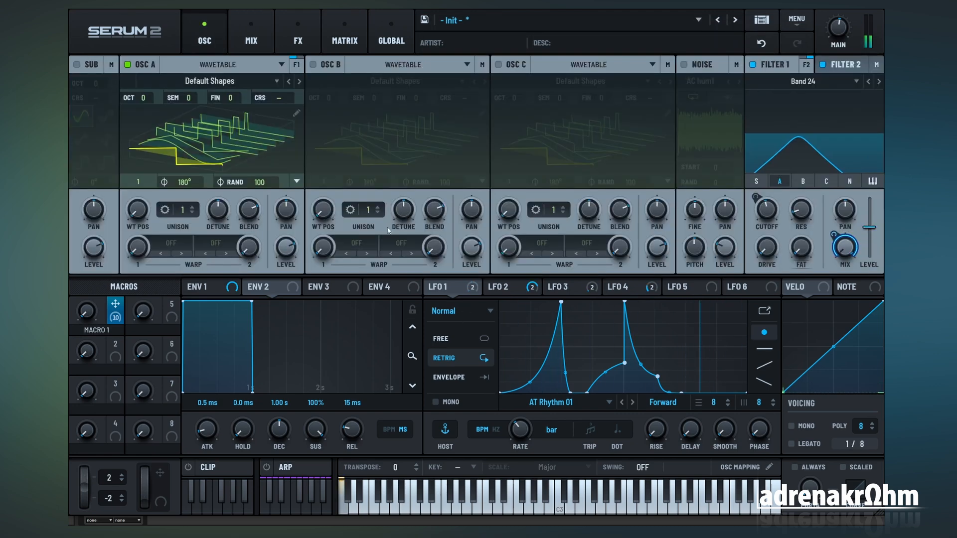
{"action": "mouse_move", "coordinate": [86, 320]}
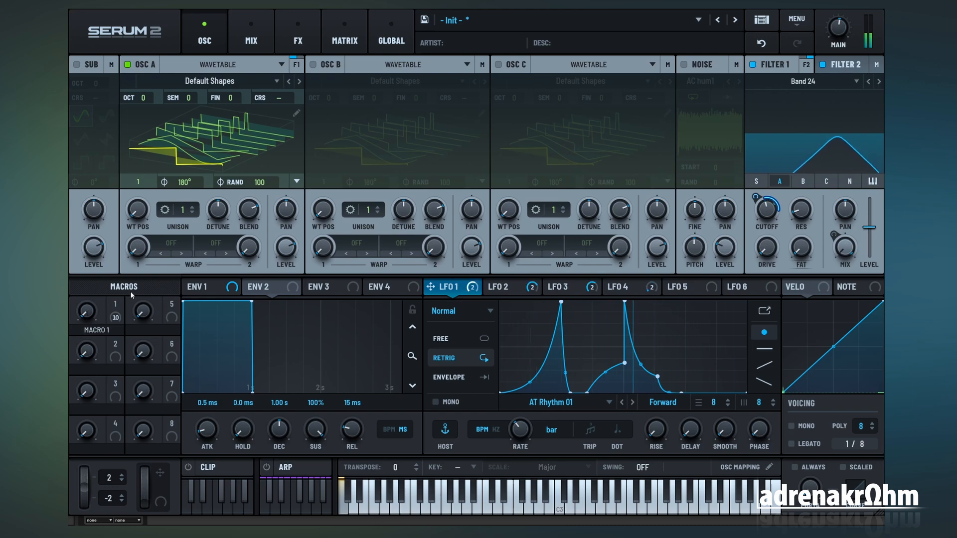
{"action": "left_click_drag", "start_coordinate": [89, 301], "coordinate": [91, 295]}
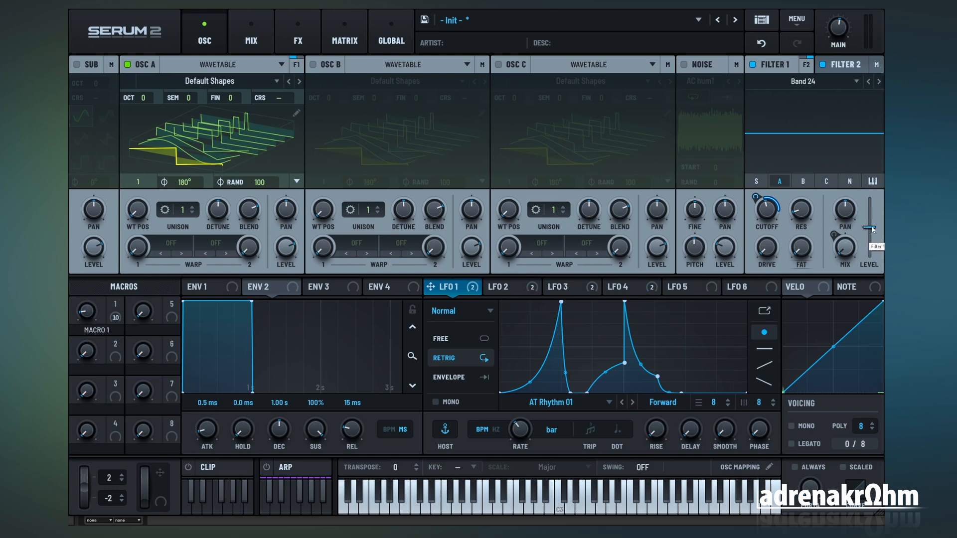
{"action": "left_click", "coordinate": [844, 67]}
{"action": "mouse_move", "coordinate": [873, 263]}
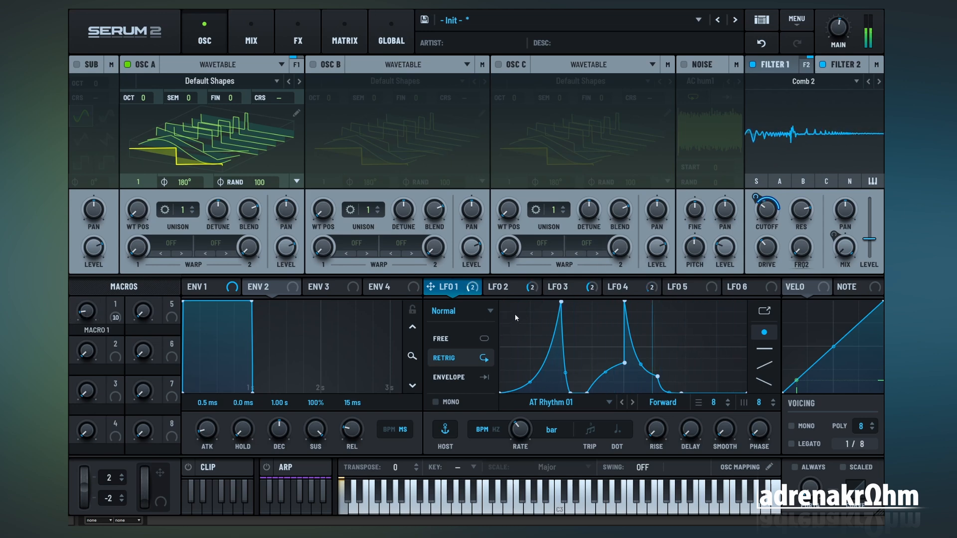
Step: Raise Macro 1 further in small steps while viewing LFO 2 and Filter 2, and return the macro to zero
{"action": "mouse_move", "coordinate": [92, 310]}
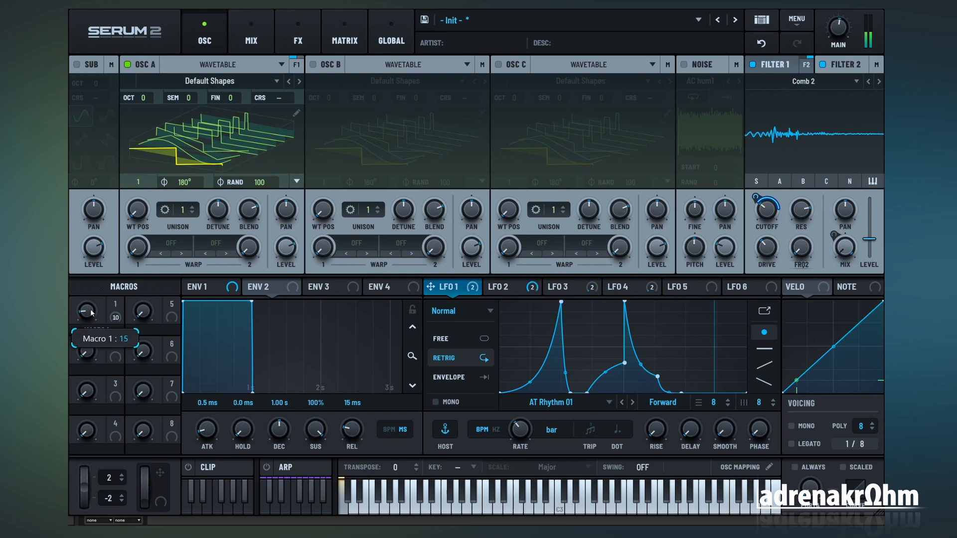
{"action": "left_click_drag", "start_coordinate": [93, 309], "coordinate": [90, 294]}
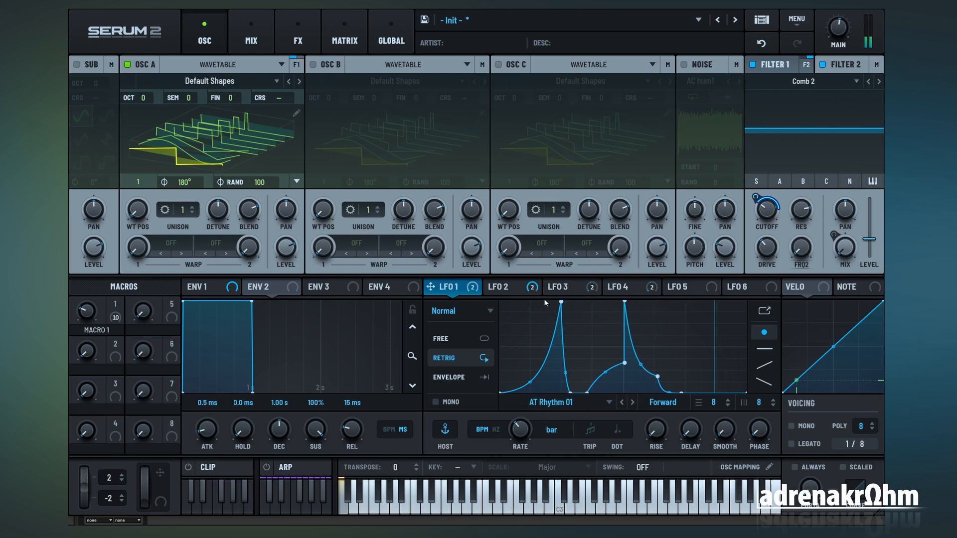
{"action": "left_click", "coordinate": [508, 291]}
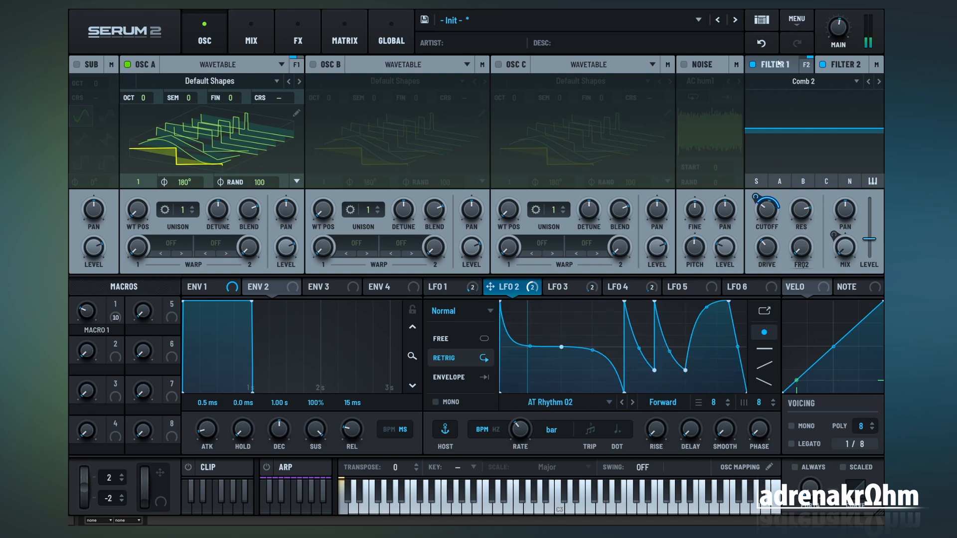
{"action": "left_click", "coordinate": [846, 64]}
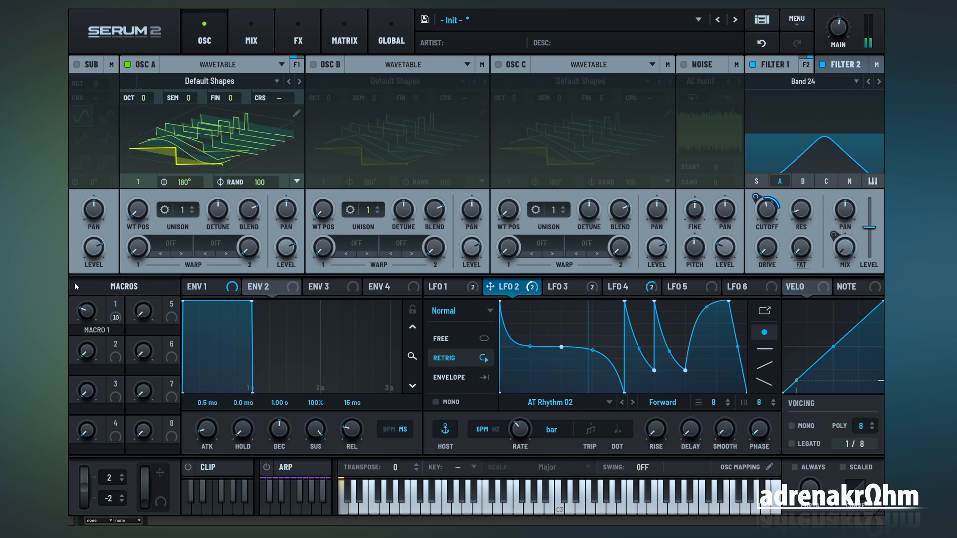
{"action": "mouse_move", "coordinate": [92, 296]}
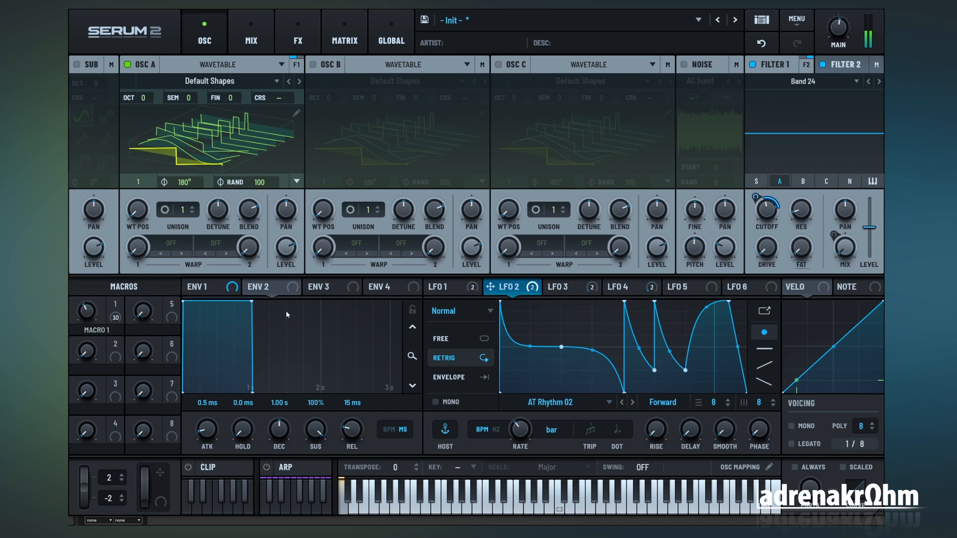
{"action": "mouse_move", "coordinate": [88, 313]}
{"action": "left_mouse_down"}
{"action": "mouse_move", "coordinate": [92, 288]}
{"action": "mouse_move", "coordinate": [88, 315]}
{"action": "left_mouse_up"}
{"action": "left_click_drag", "start_coordinate": [70, 376], "coordinate": [167, 271]}
Step: Add a Distortion effect in Downsample mode to the main effects chain, and raise its drive and the main output volume slightly
{"action": "left_click", "coordinate": [344, 35]}
{"action": "left_click", "coordinate": [298, 35]}
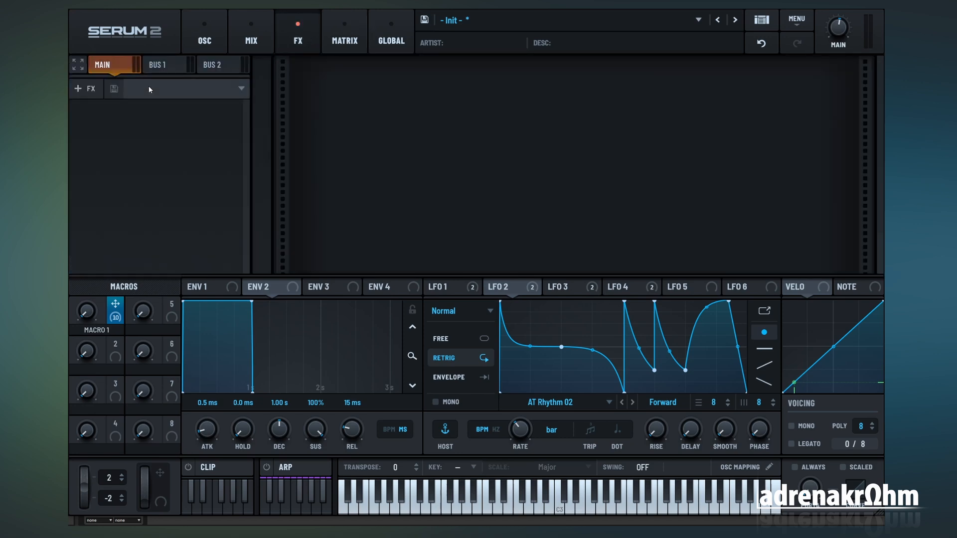
{"action": "left_click", "coordinate": [84, 89]}
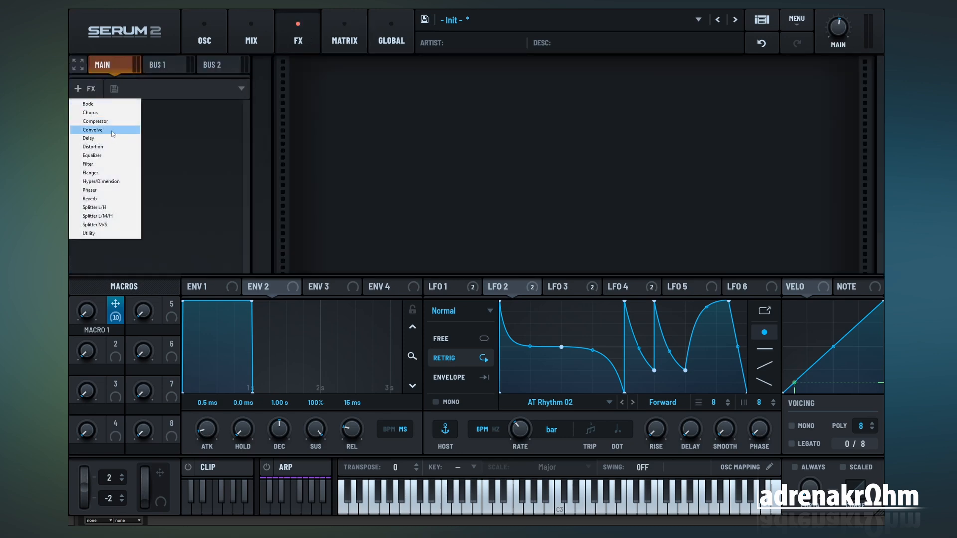
{"action": "left_click", "coordinate": [102, 147]}
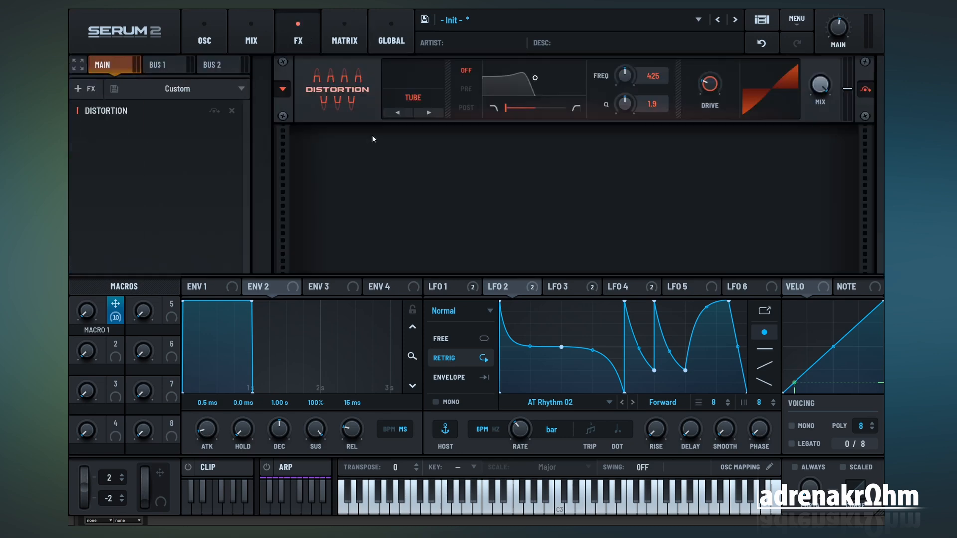
{"action": "left_click", "coordinate": [415, 97]}
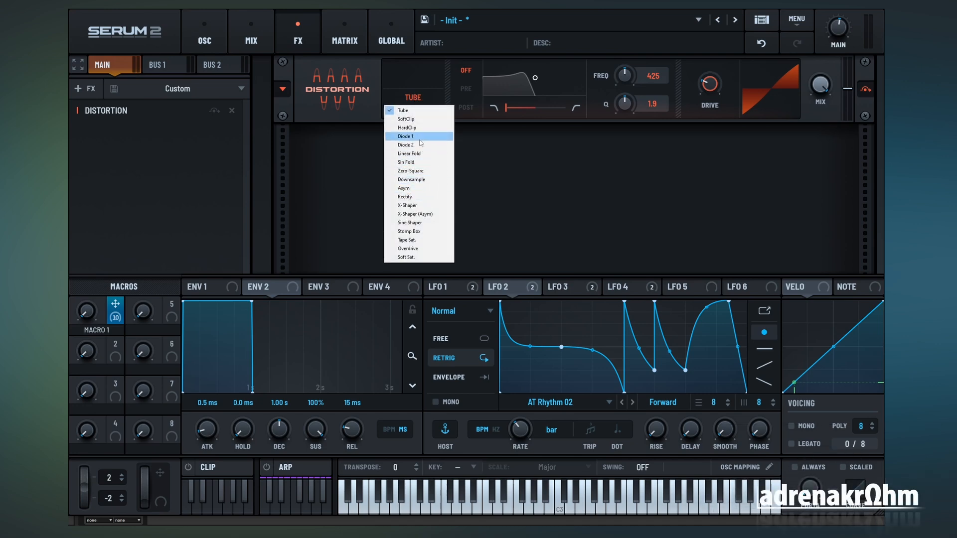
{"action": "left_click", "coordinate": [412, 179]}
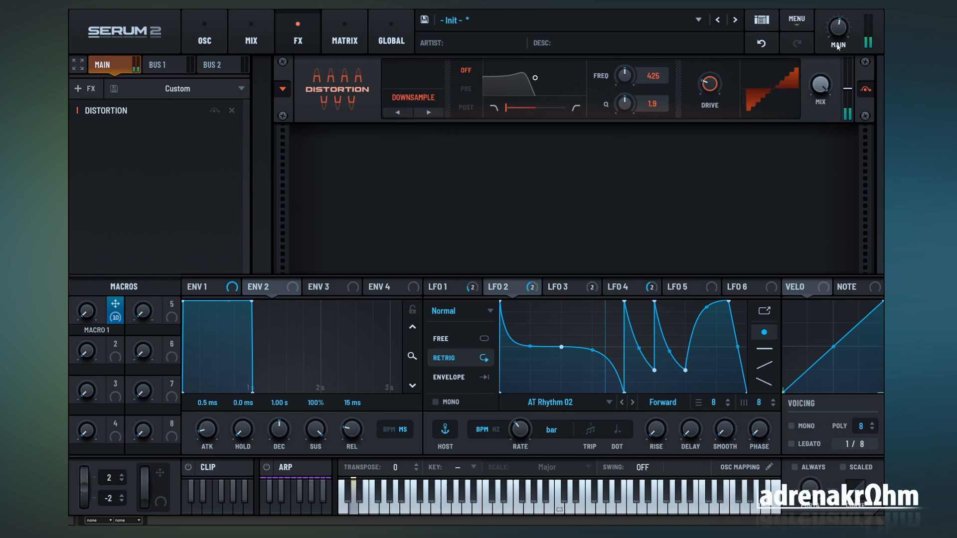
{"action": "left_click_drag", "start_coordinate": [842, 32], "coordinate": [846, 20]}
{"action": "mouse_move", "coordinate": [712, 85]}
{"action": "left_mouse_down"}
{"action": "mouse_move", "coordinate": [717, 58]}
{"action": "mouse_move", "coordinate": [713, 79]}
{"action": "left_mouse_up"}
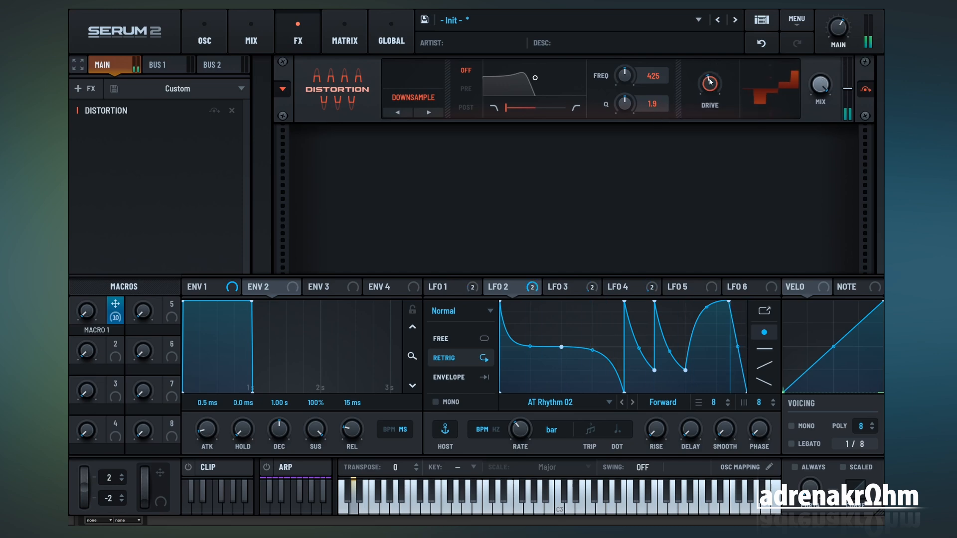
Step: Assign Macro 1 to the Distortion effect's Mix and play a note to hear it
{"action": "left_click", "coordinate": [216, 39]}
{"action": "left_click", "coordinate": [344, 39]}
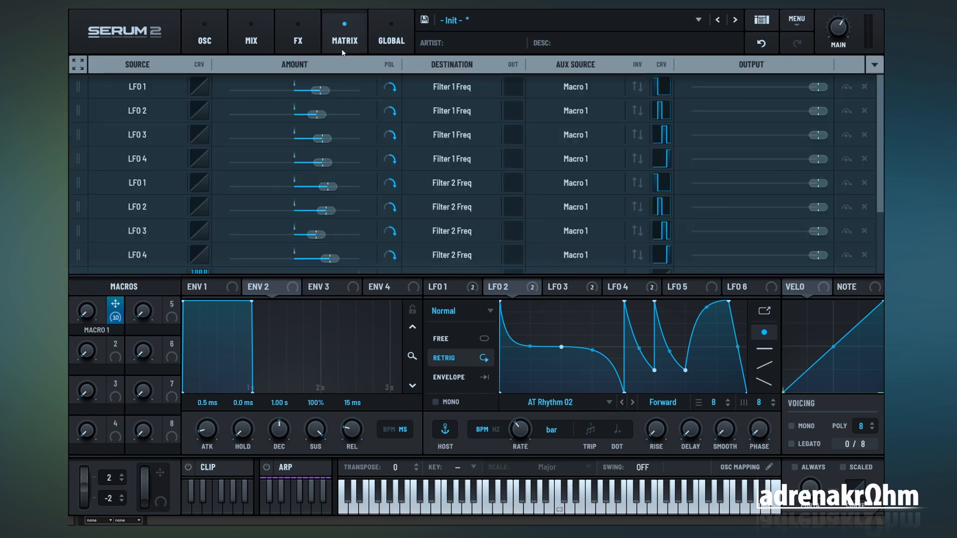
{"action": "left_click", "coordinate": [310, 36]}
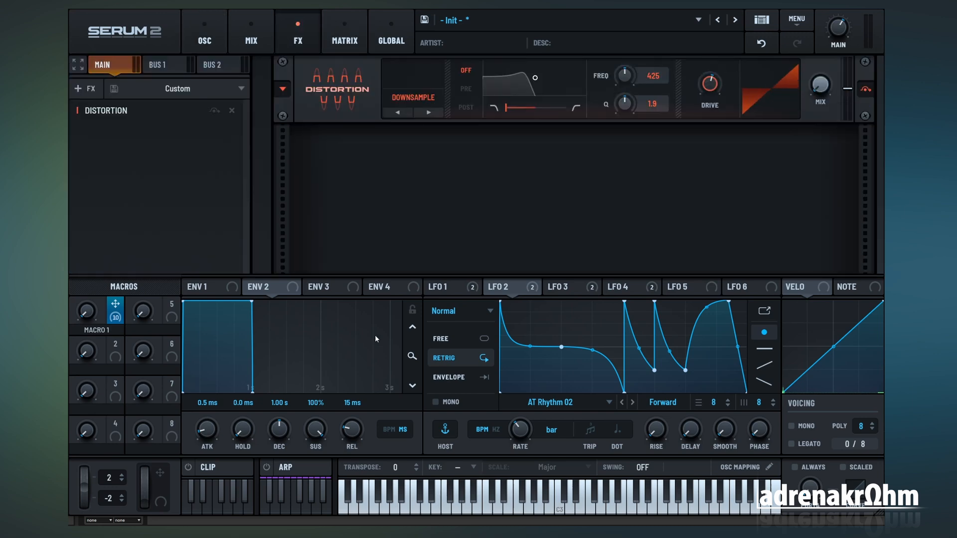
{"action": "left_click_drag", "start_coordinate": [117, 318], "coordinate": [821, 86]}
{"action": "left_click", "coordinate": [208, 46]}
{"action": "left_click", "coordinate": [298, 39]}
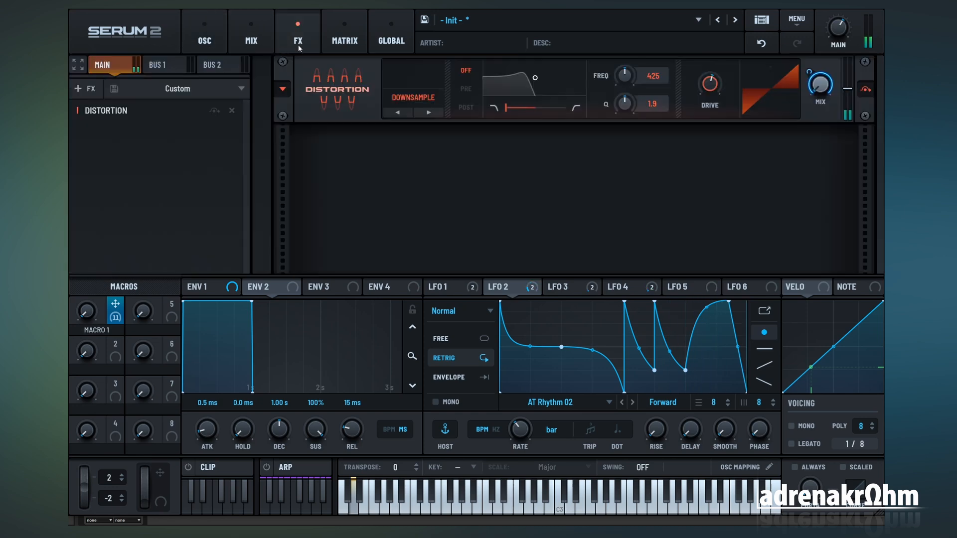
Step: Clear the modulation row between Filter 2 Wet and FX 1: Dist Wet, then try out Macro 1 and return it to zero
{"action": "left_click", "coordinate": [332, 43]}
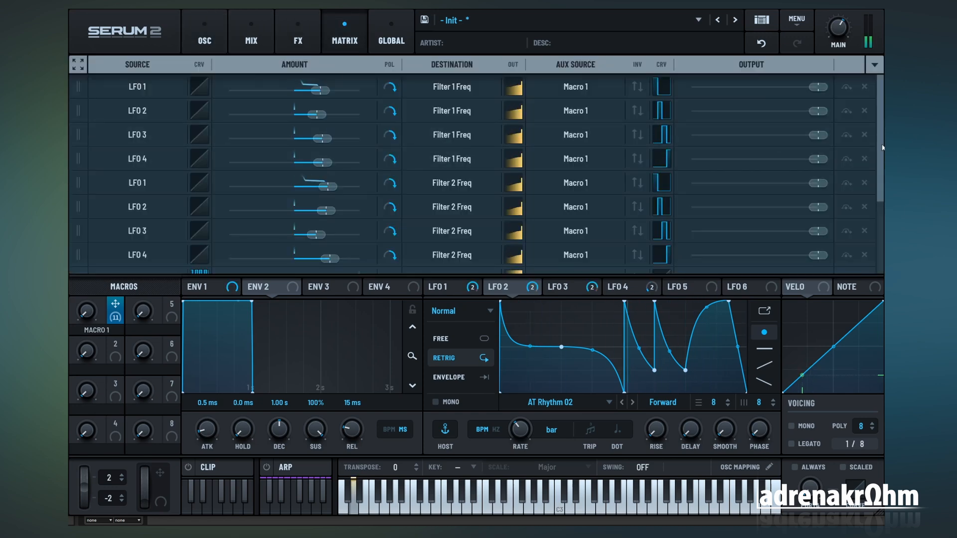
{"action": "scroll", "coordinate": [867, 256], "scroll_direction": "down", "scroll_amount": 3}
{"action": "left_click", "coordinate": [865, 214]}
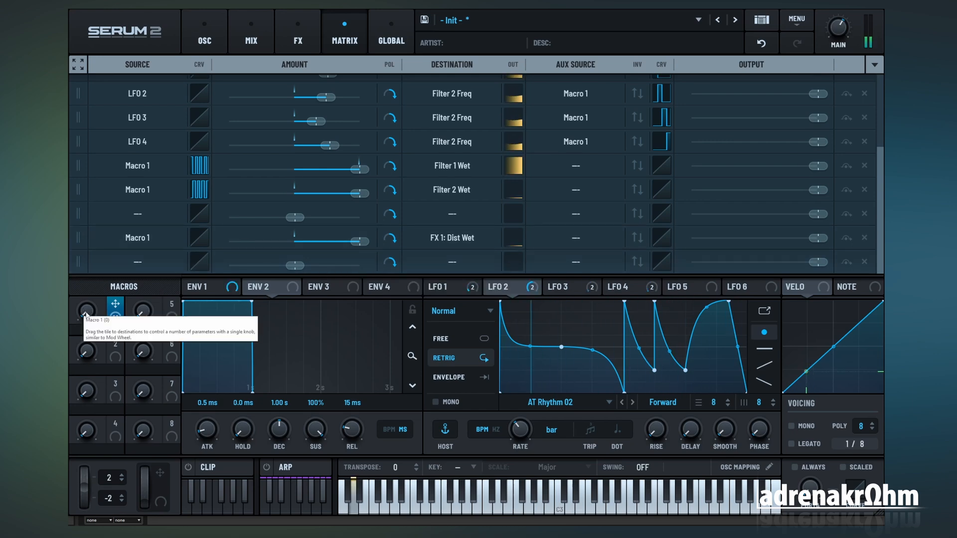
{"action": "left_click_drag", "start_coordinate": [85, 314], "coordinate": [94, 337]}
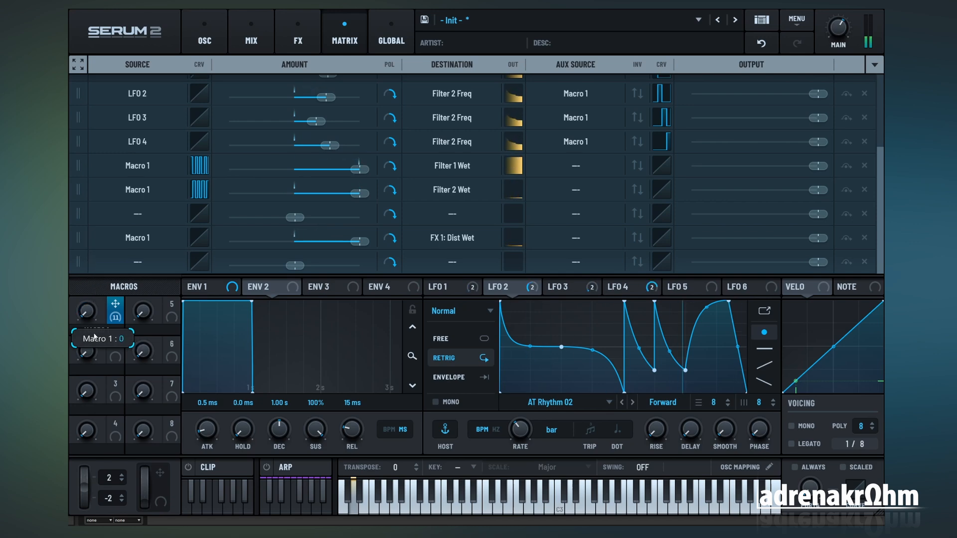
Step: Set the grid to 16 in the source curve of Macro 1 to FX 1: Dist Wet and draw an alternating one-cell square pattern starting high
{"action": "left_click", "coordinate": [298, 40]}
{"action": "left_click", "coordinate": [330, 44]}
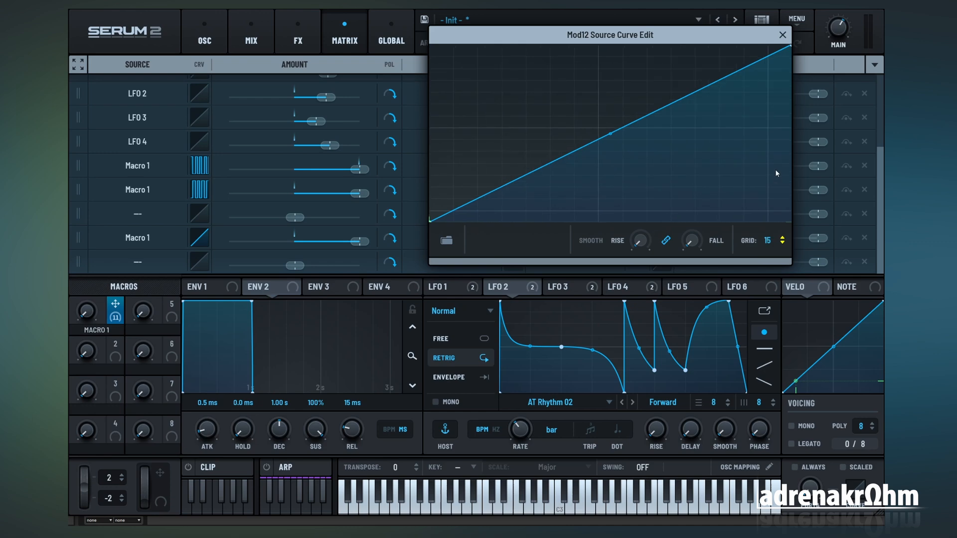
{"action": "mouse_move", "coordinate": [776, 170]}
{"action": "left_mouse_down"}
{"action": "mouse_move", "coordinate": [774, 181]}
{"action": "mouse_move", "coordinate": [774, 162]}
{"action": "left_mouse_up"}
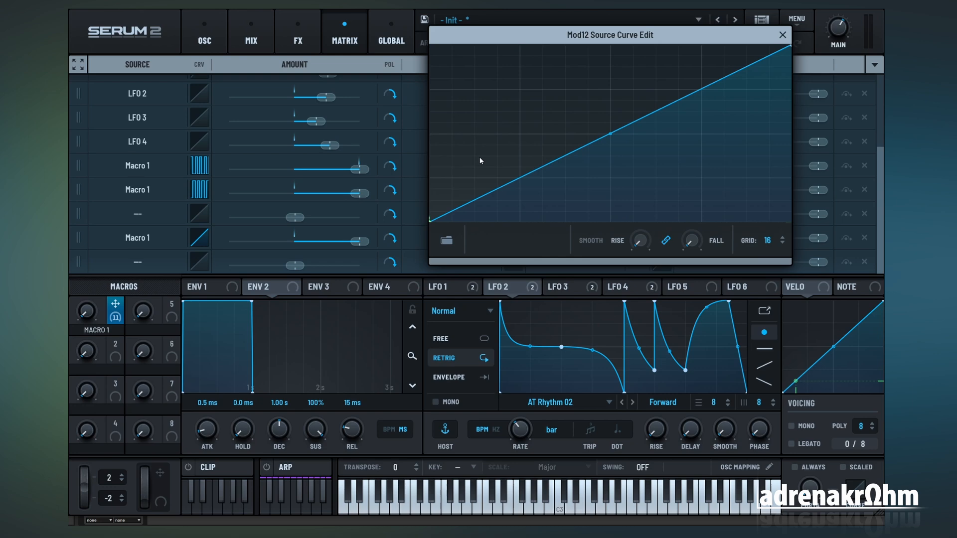
{"action": "left_click_drag", "start_coordinate": [446, 153], "coordinate": [450, 21]}
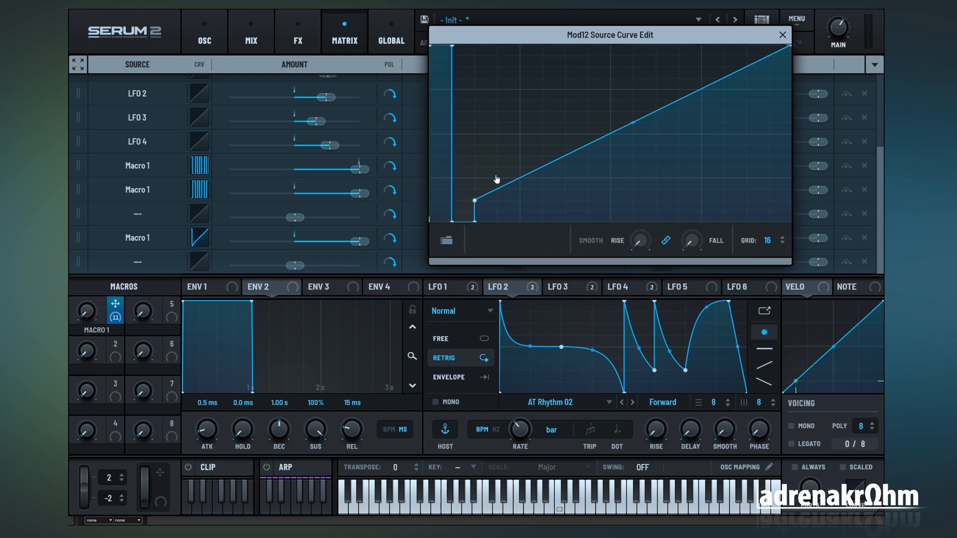
{"action": "mouse_move", "coordinate": [497, 179]}
{"action": "left_mouse_down"}
{"action": "mouse_move", "coordinate": [494, 137]}
{"action": "mouse_move", "coordinate": [548, 97]}
{"action": "mouse_move", "coordinate": [610, 130]}
{"action": "mouse_move", "coordinate": [623, 36]}
{"action": "left_mouse_up"}
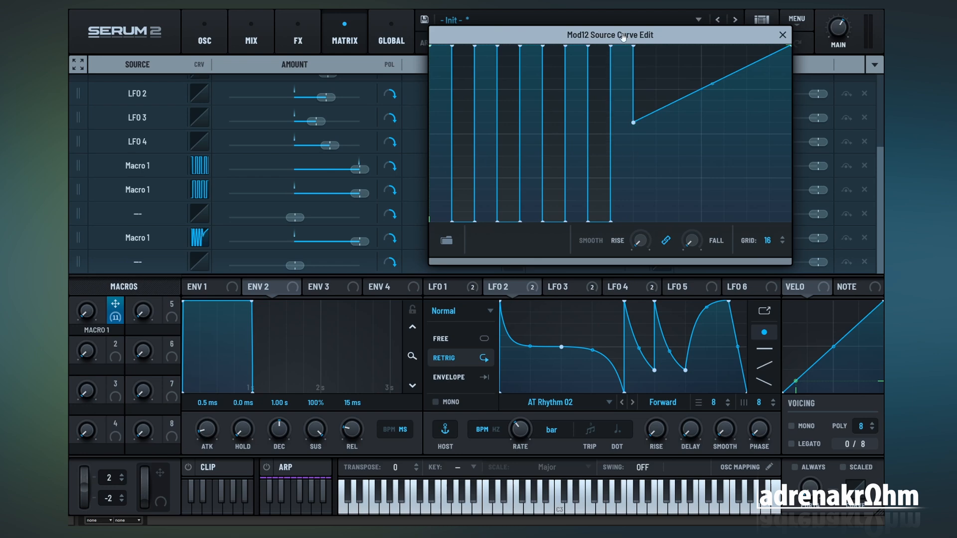
{"action": "left_click_drag", "start_coordinate": [655, 100], "coordinate": [669, 190]}
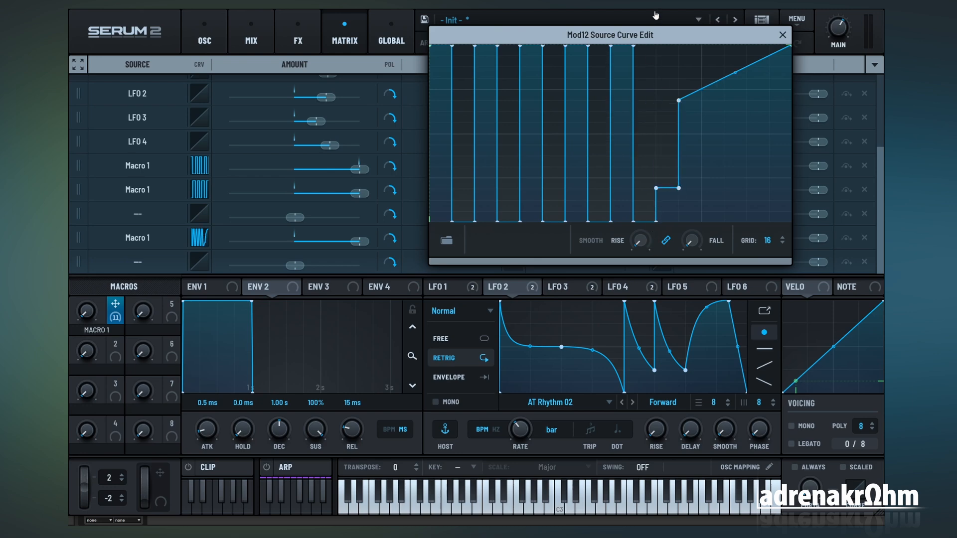
{"action": "left_click_drag", "start_coordinate": [663, 98], "coordinate": [673, 30]}
{"action": "mouse_move", "coordinate": [693, 132]}
{"action": "left_mouse_down"}
{"action": "mouse_move", "coordinate": [710, 195]}
{"action": "mouse_move", "coordinate": [710, 24]}
{"action": "mouse_move", "coordinate": [733, 189]}
{"action": "mouse_move", "coordinate": [764, 187]}
{"action": "mouse_move", "coordinate": [763, 43]}
{"action": "mouse_move", "coordinate": [780, 94]}
{"action": "mouse_move", "coordinate": [783, 209]}
{"action": "left_mouse_up"}
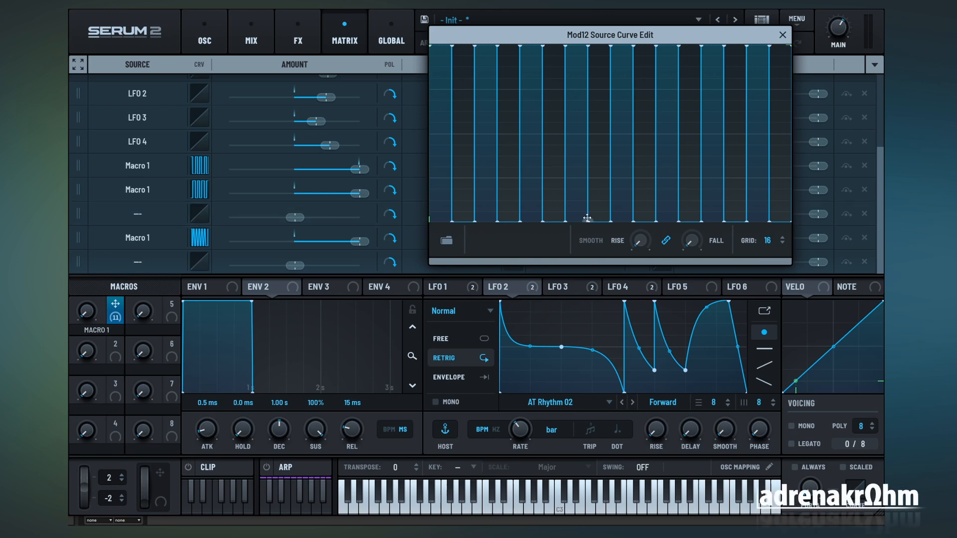
{"action": "left_click", "coordinate": [782, 36]}
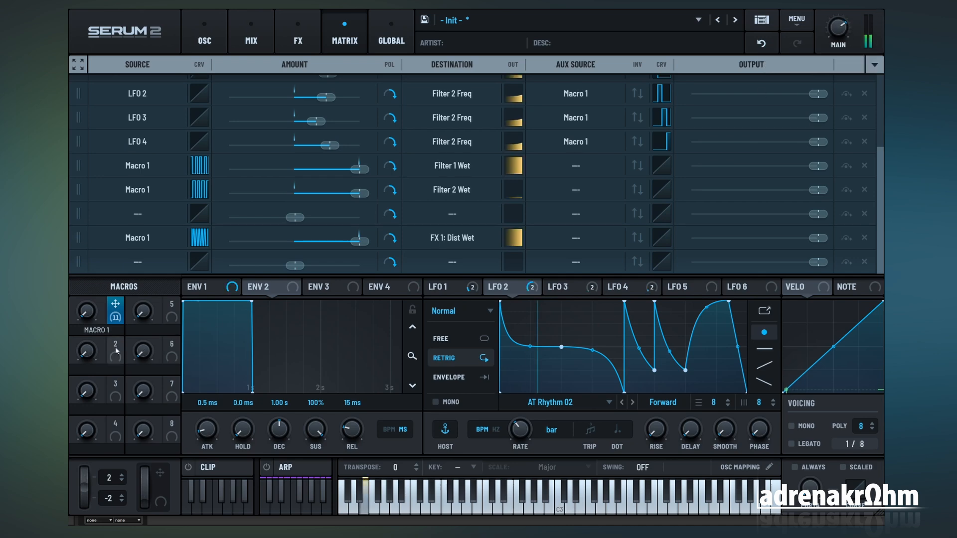
Step: Play a note while raising Macro 1 in small steps to hear the distortion switching, and review the modulation matrix and oscillator page
{"action": "mouse_move", "coordinate": [92, 311]}
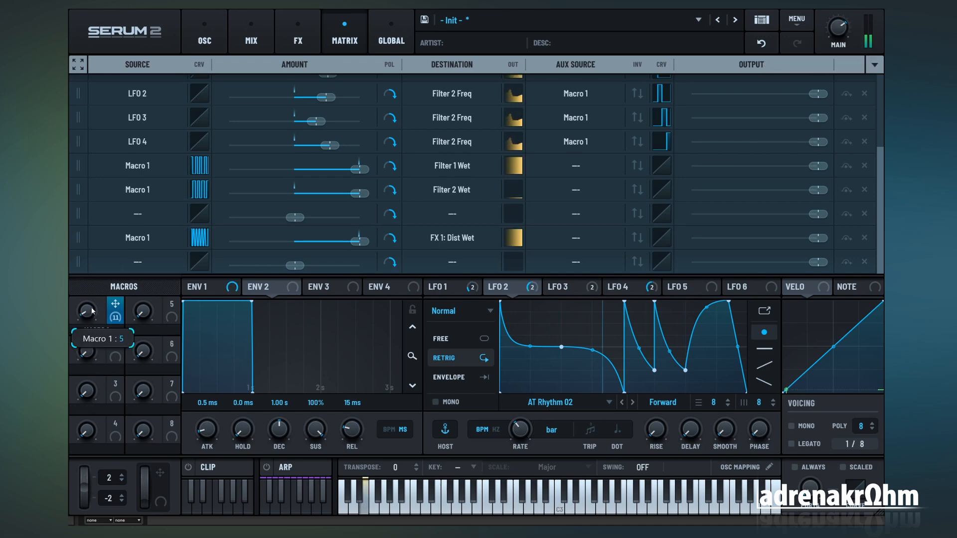
{"action": "left_click_drag", "start_coordinate": [92, 311], "coordinate": [97, 281]}
{"action": "left_click", "coordinate": [204, 40]}
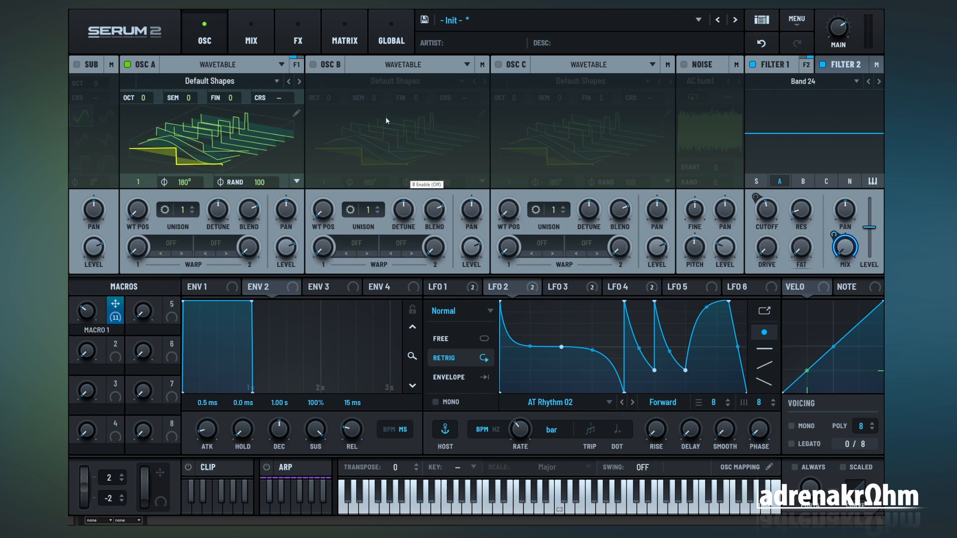
{"action": "left_click", "coordinate": [351, 48]}
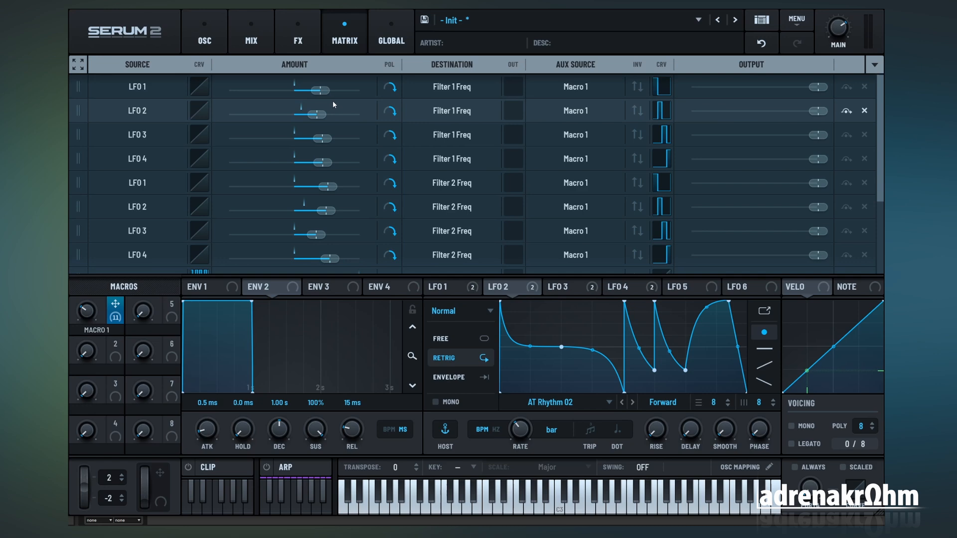
{"action": "left_click", "coordinate": [211, 40]}
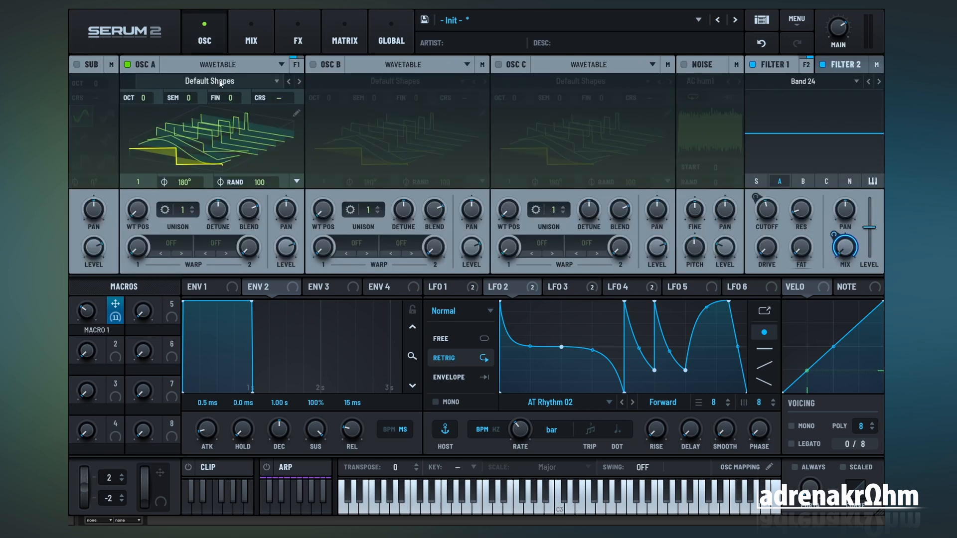